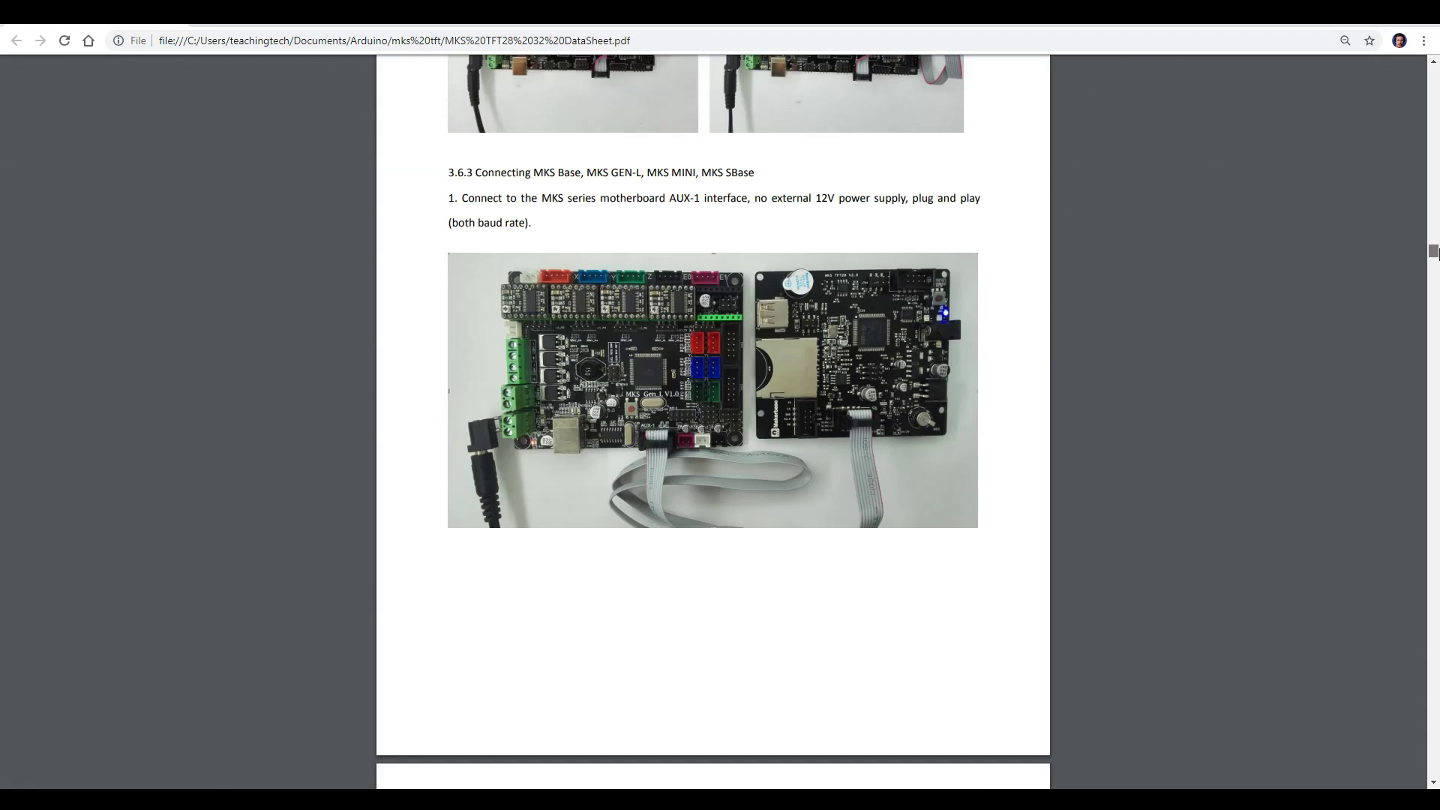
drag(1432, 252, 1432, 318)
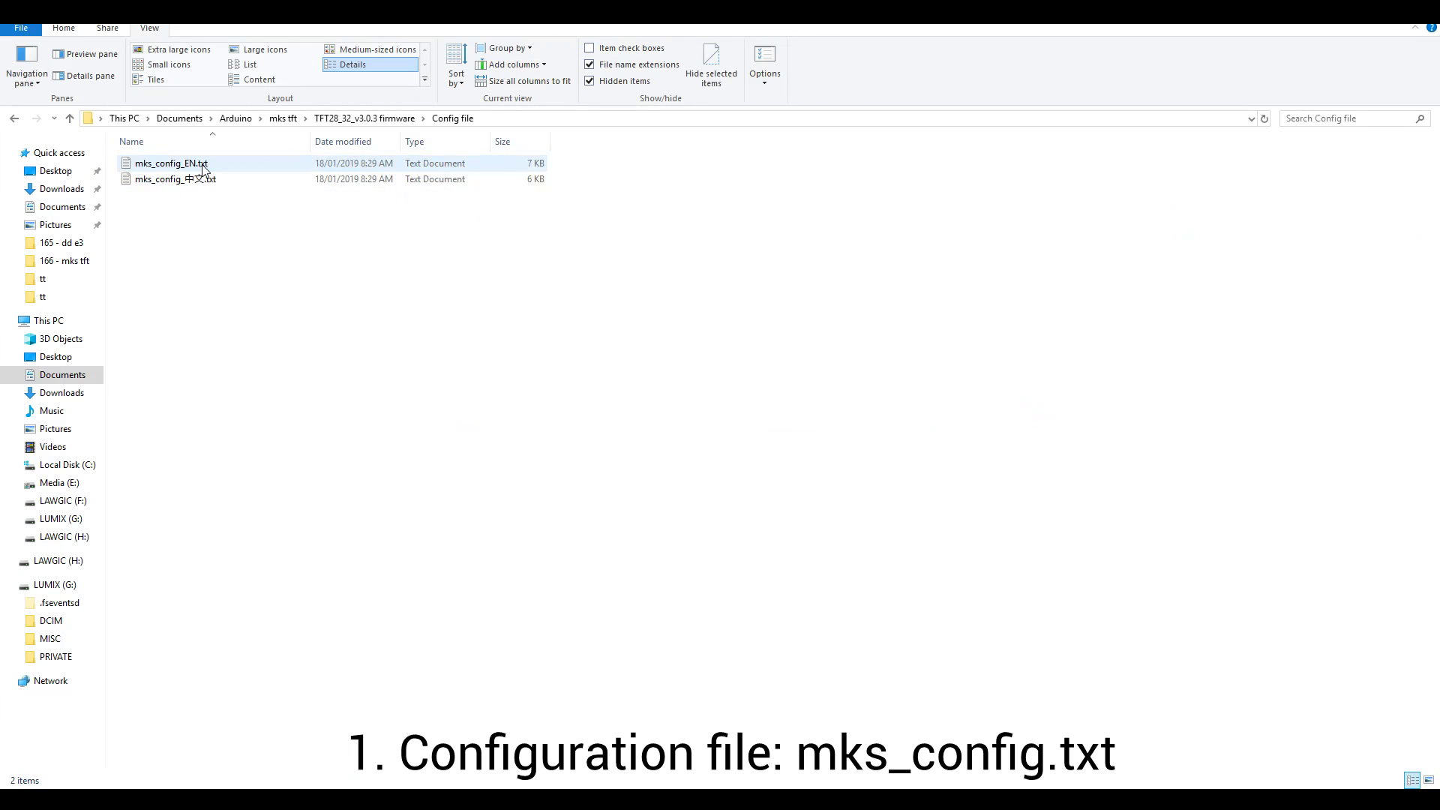
- Check the English config file, then browse the Images > Win8 style > mks_pic pictures
click(210, 166)
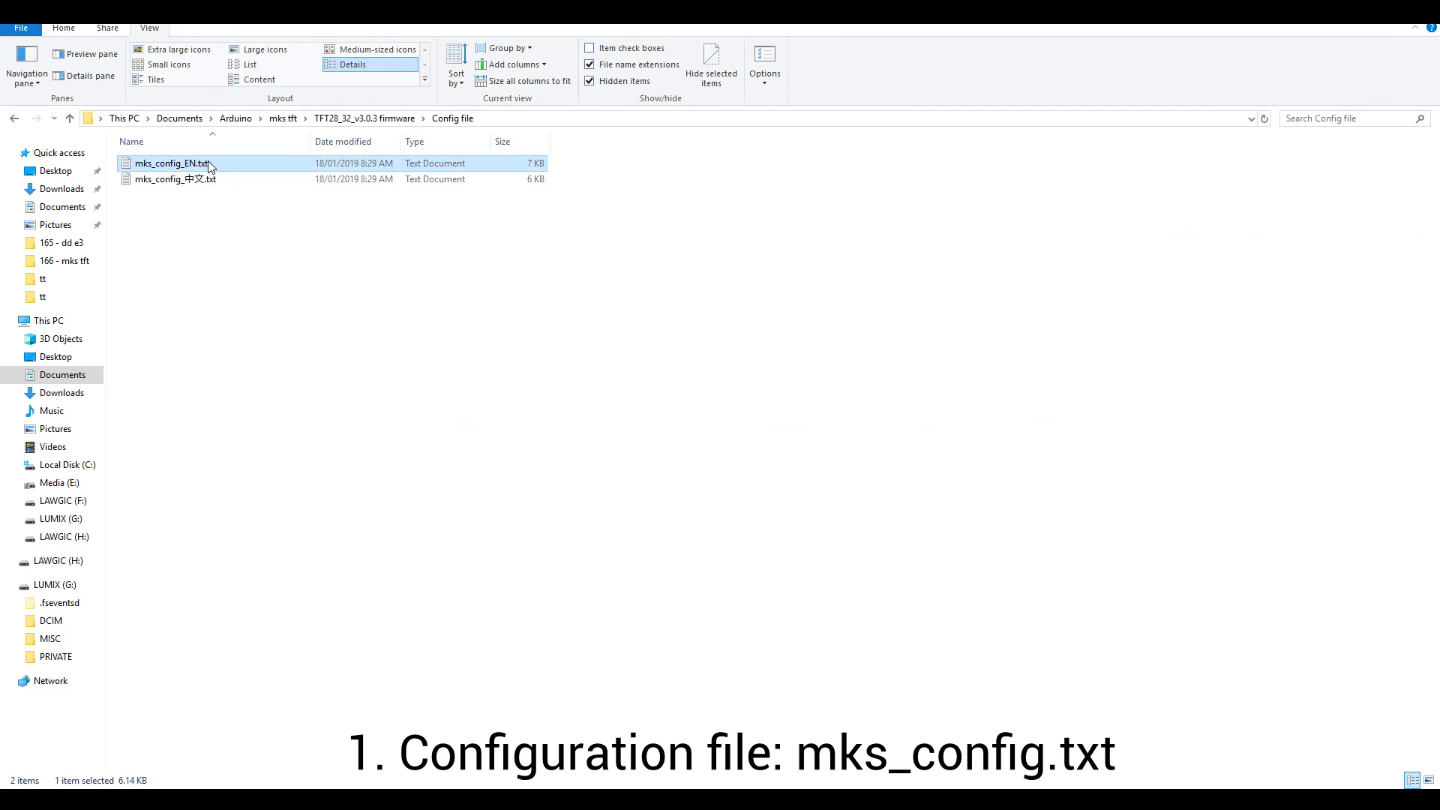
click(262, 227)
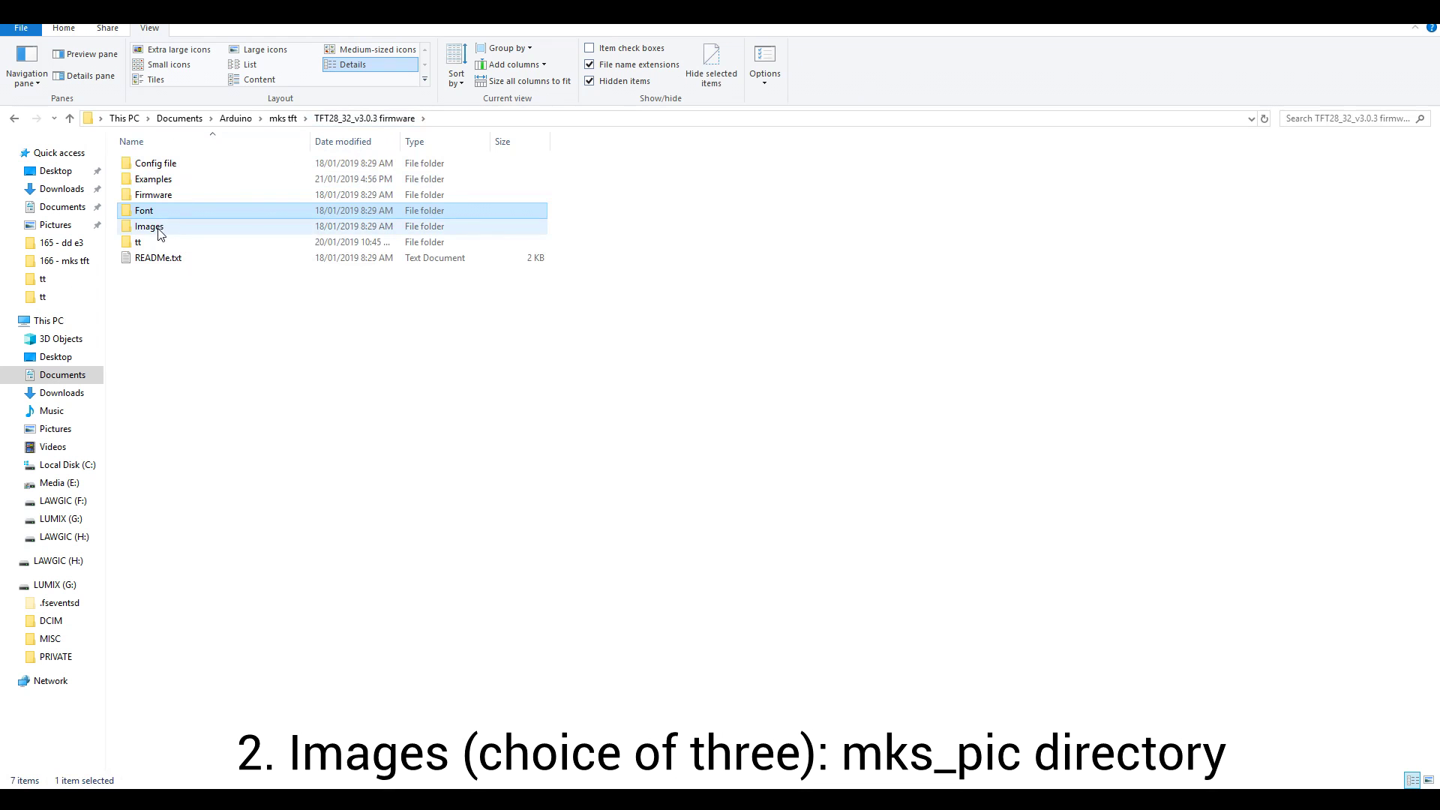
double_click(157, 232)
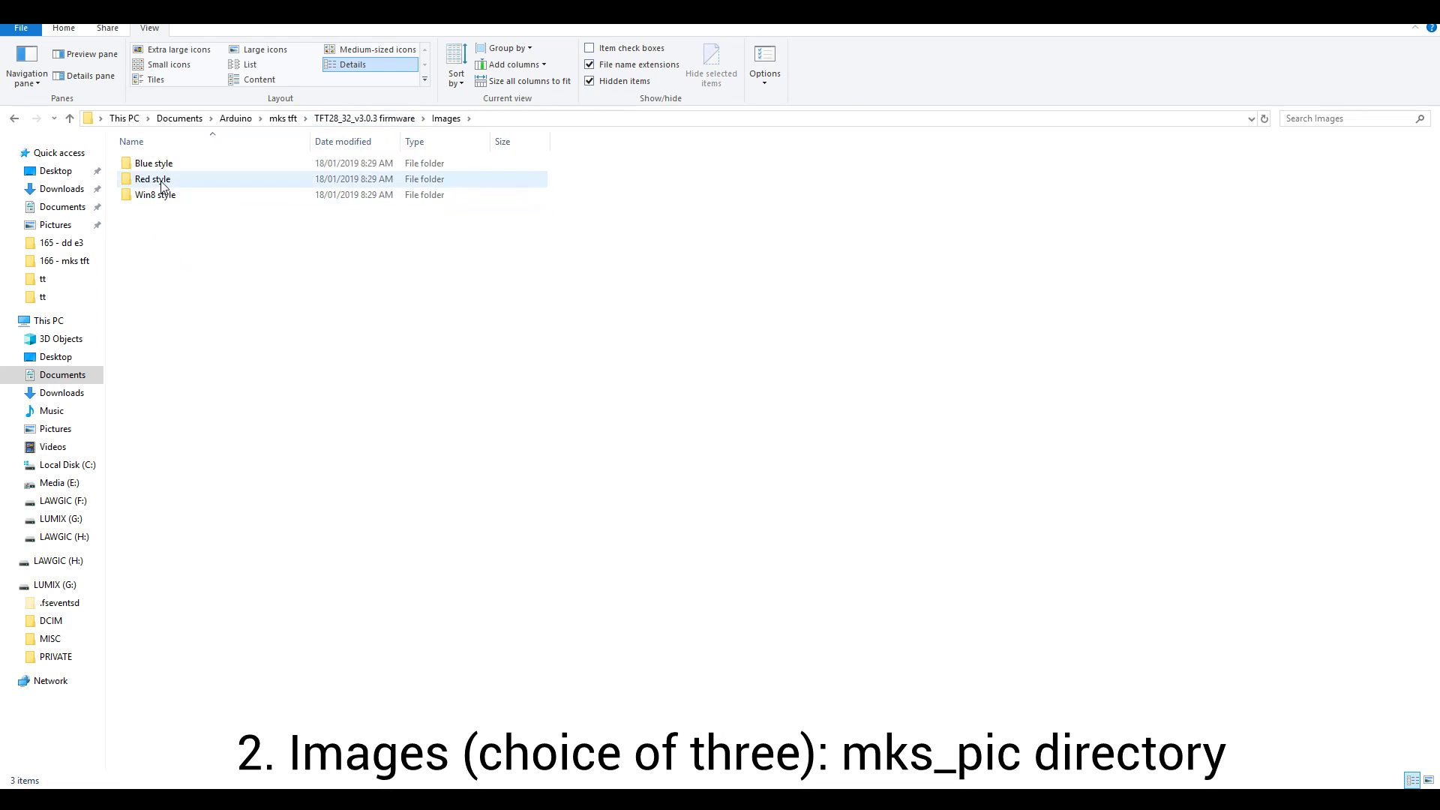
double_click(159, 198)
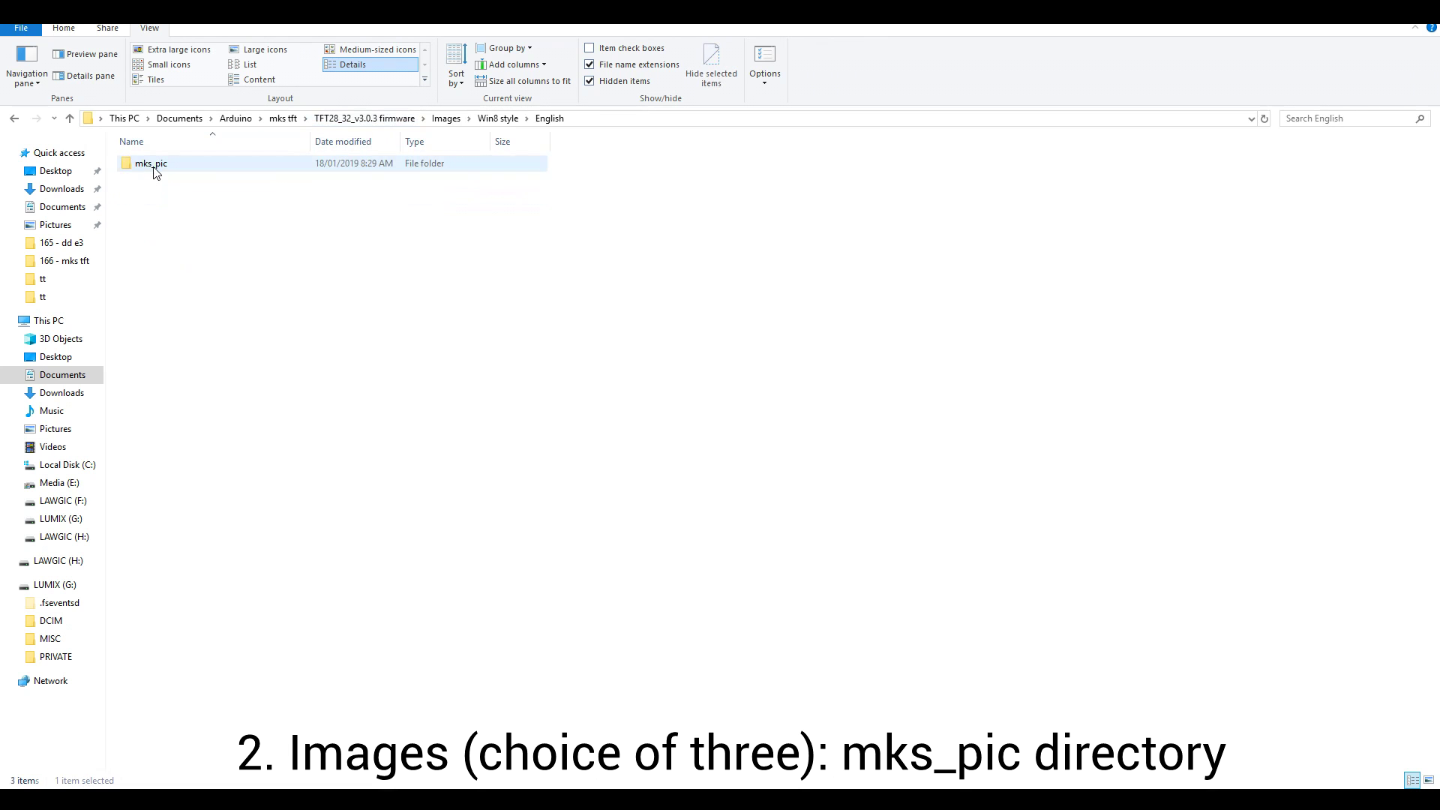
double_click(153, 165)
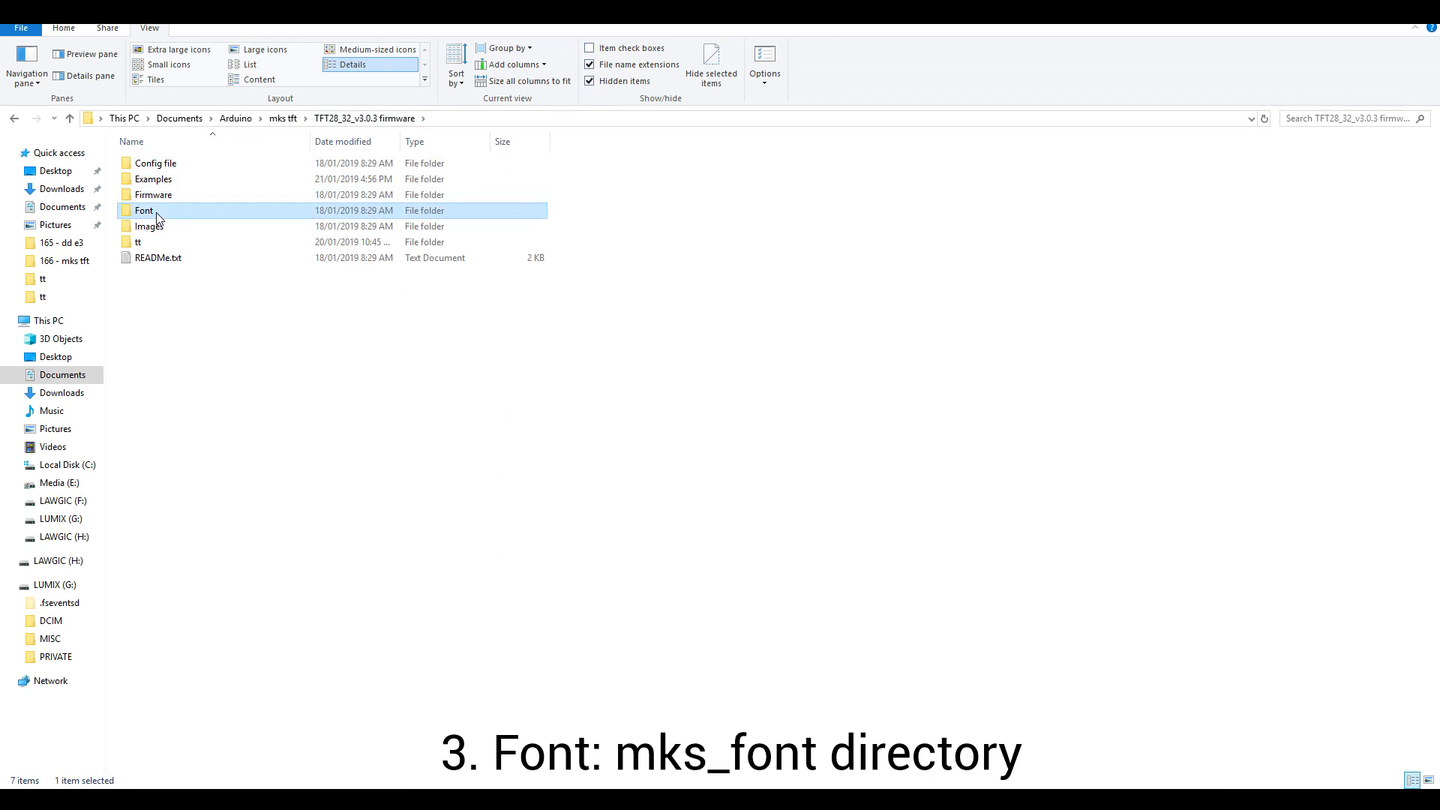
- Browse the mks_font folder and the TFT28 32 Classic firmware folder
double_click(157, 210)
double_click(154, 165)
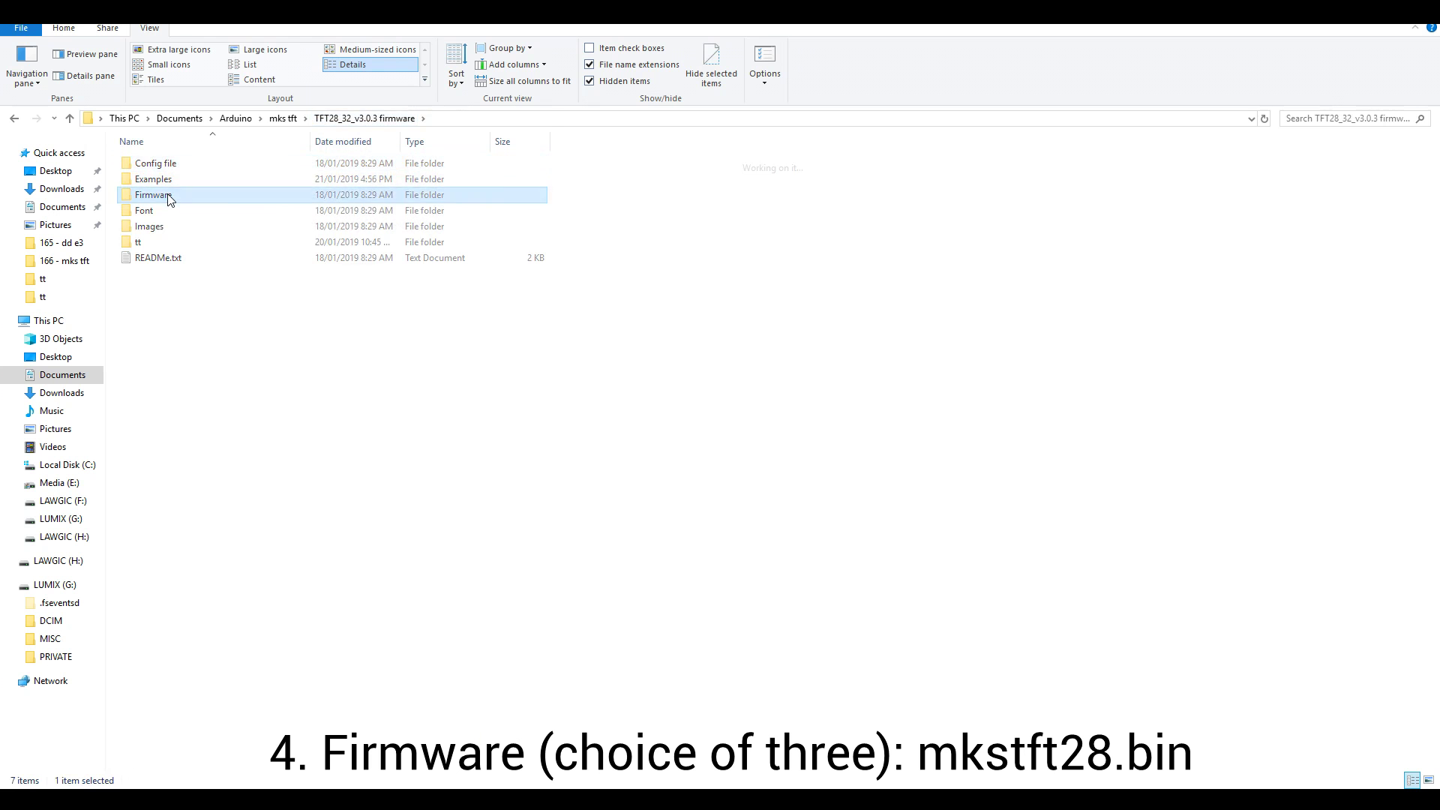
double_click(171, 196)
double_click(199, 164)
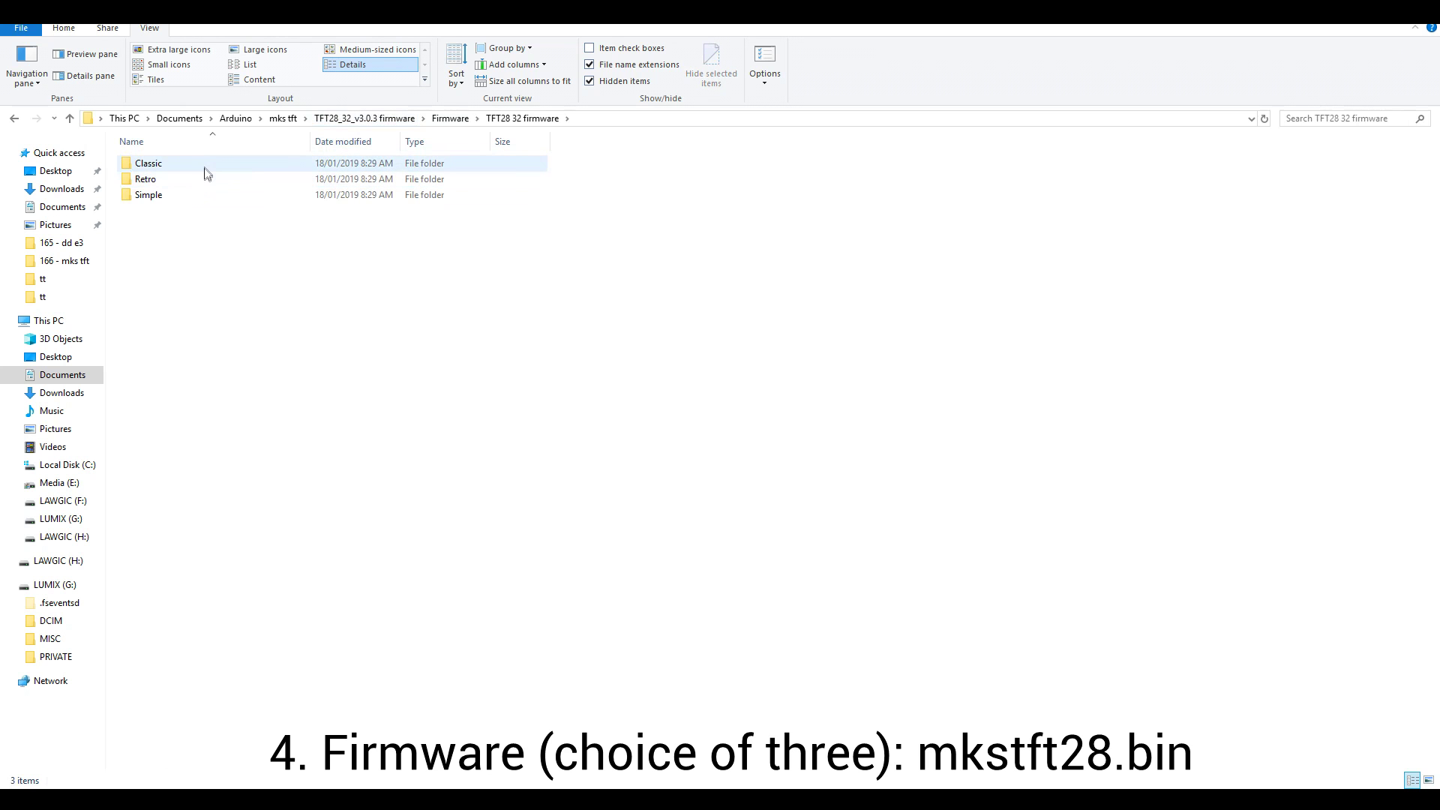
click(206, 168)
double_click(208, 167)
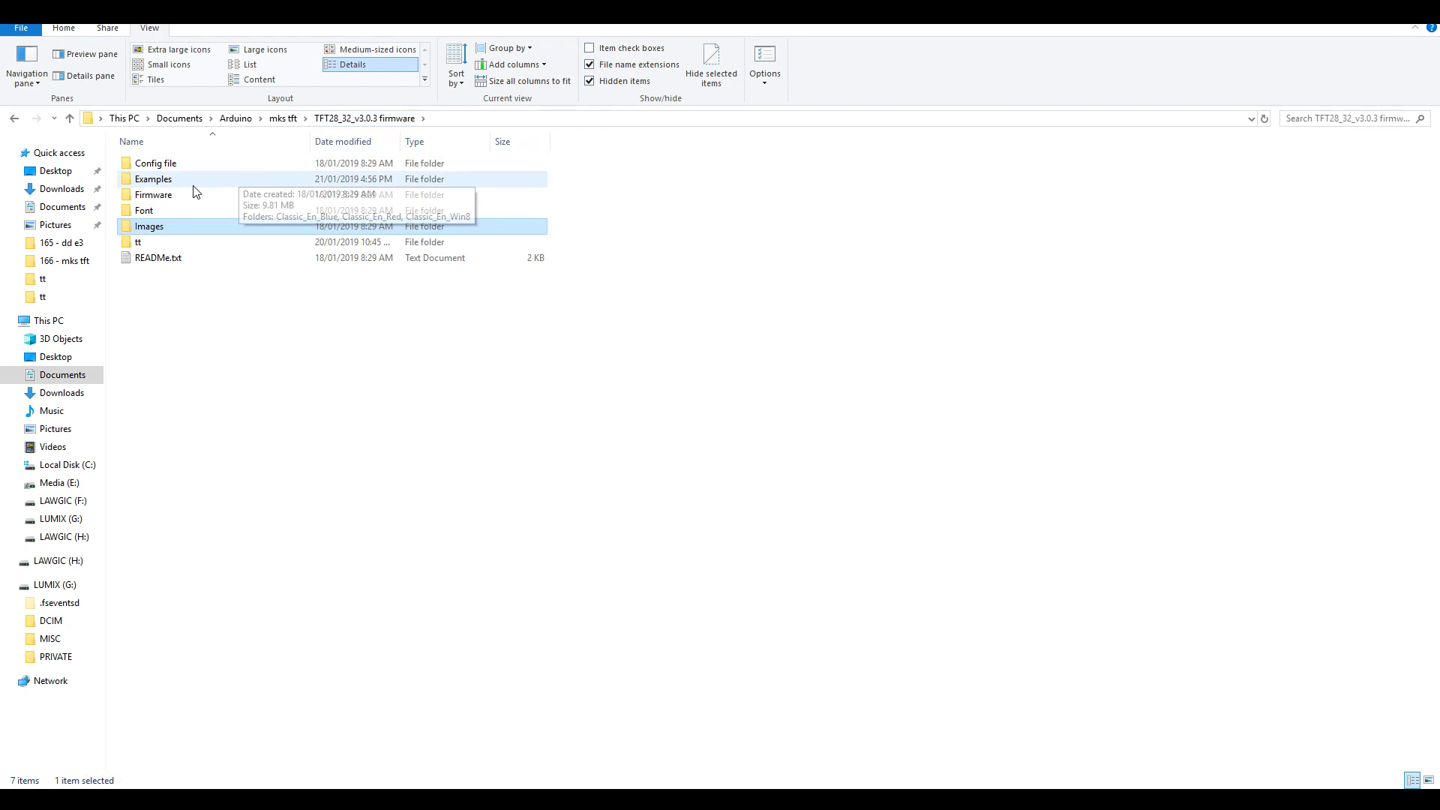
- Create a new folder named 'test' inside the Examples folder
double_click(165, 181)
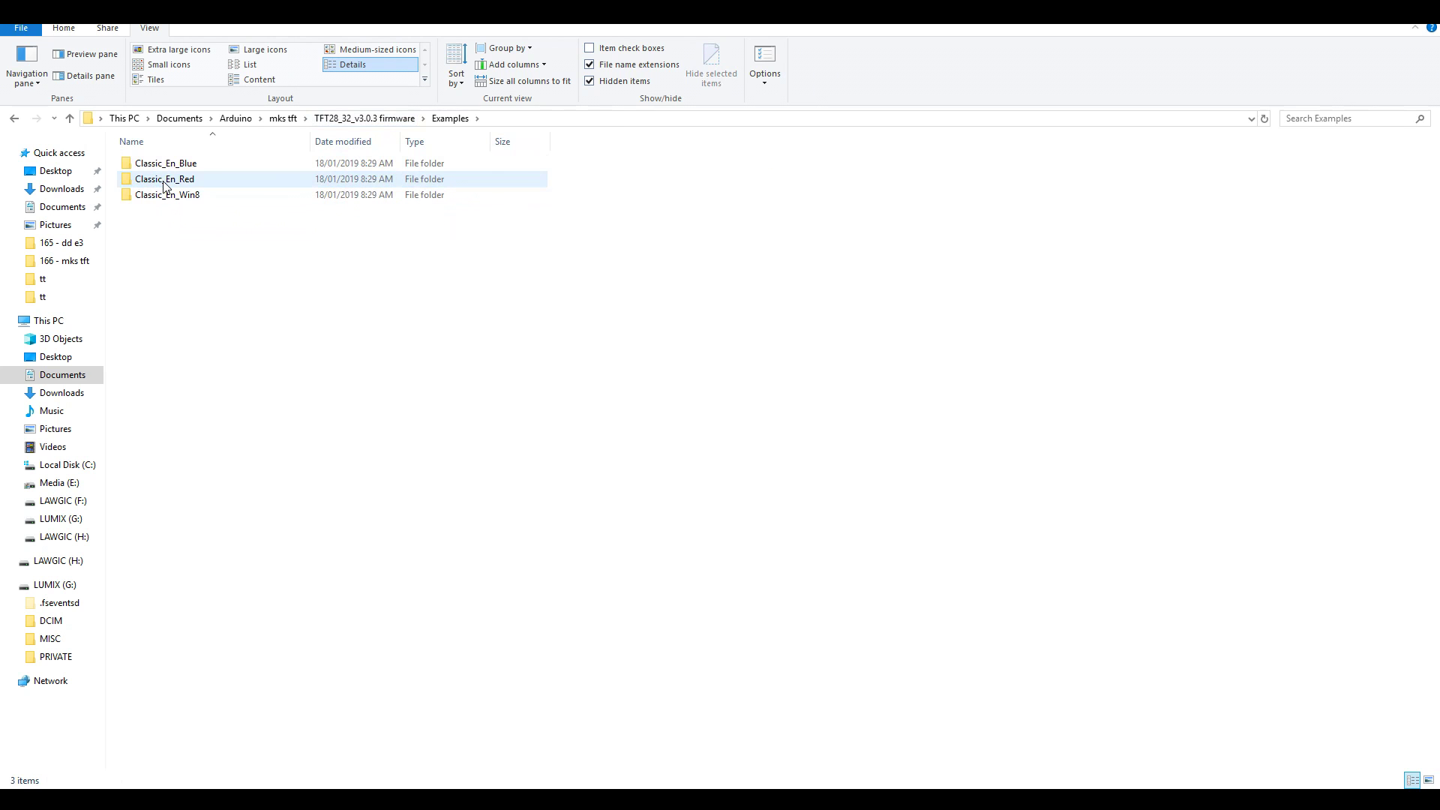
double_click(168, 195)
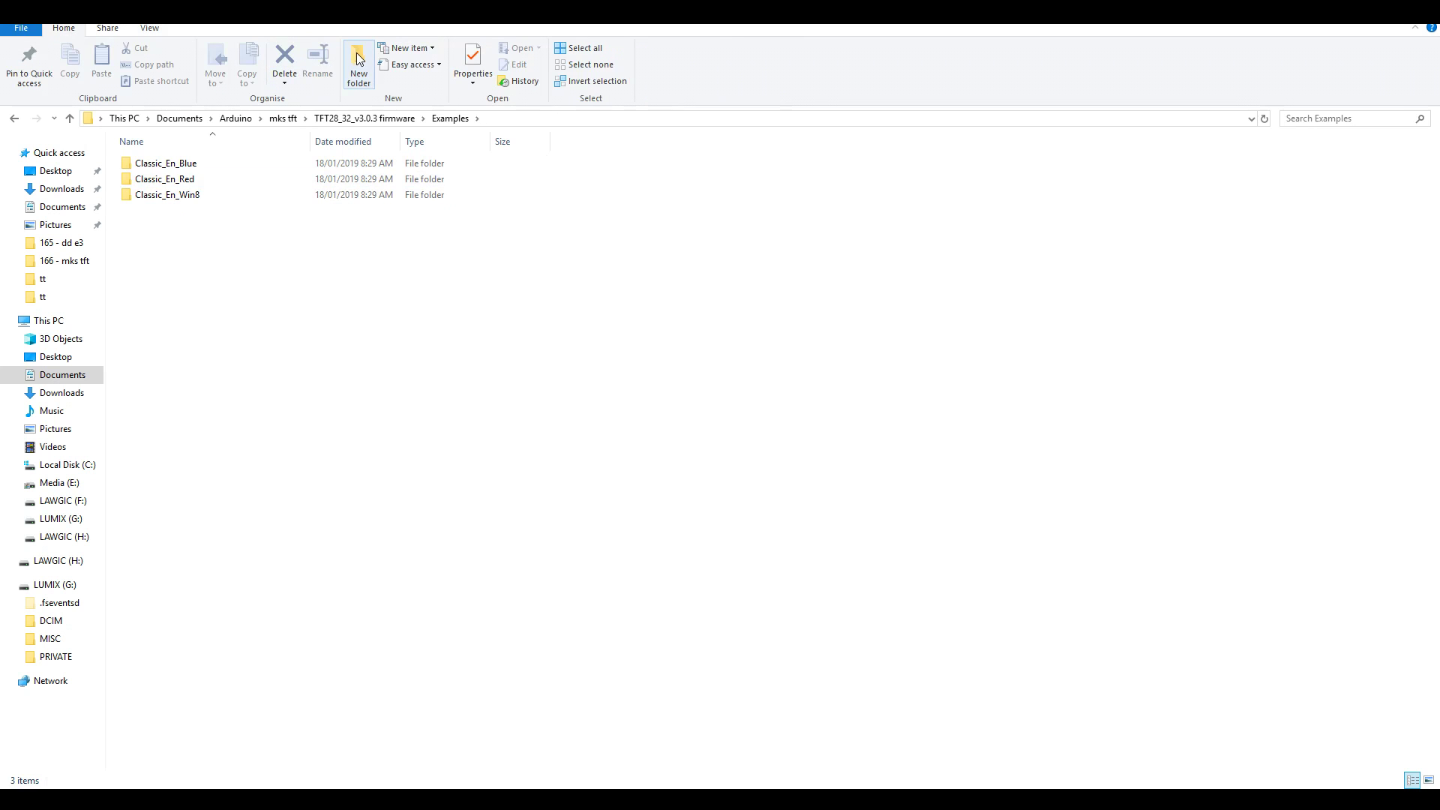
click(357, 58)
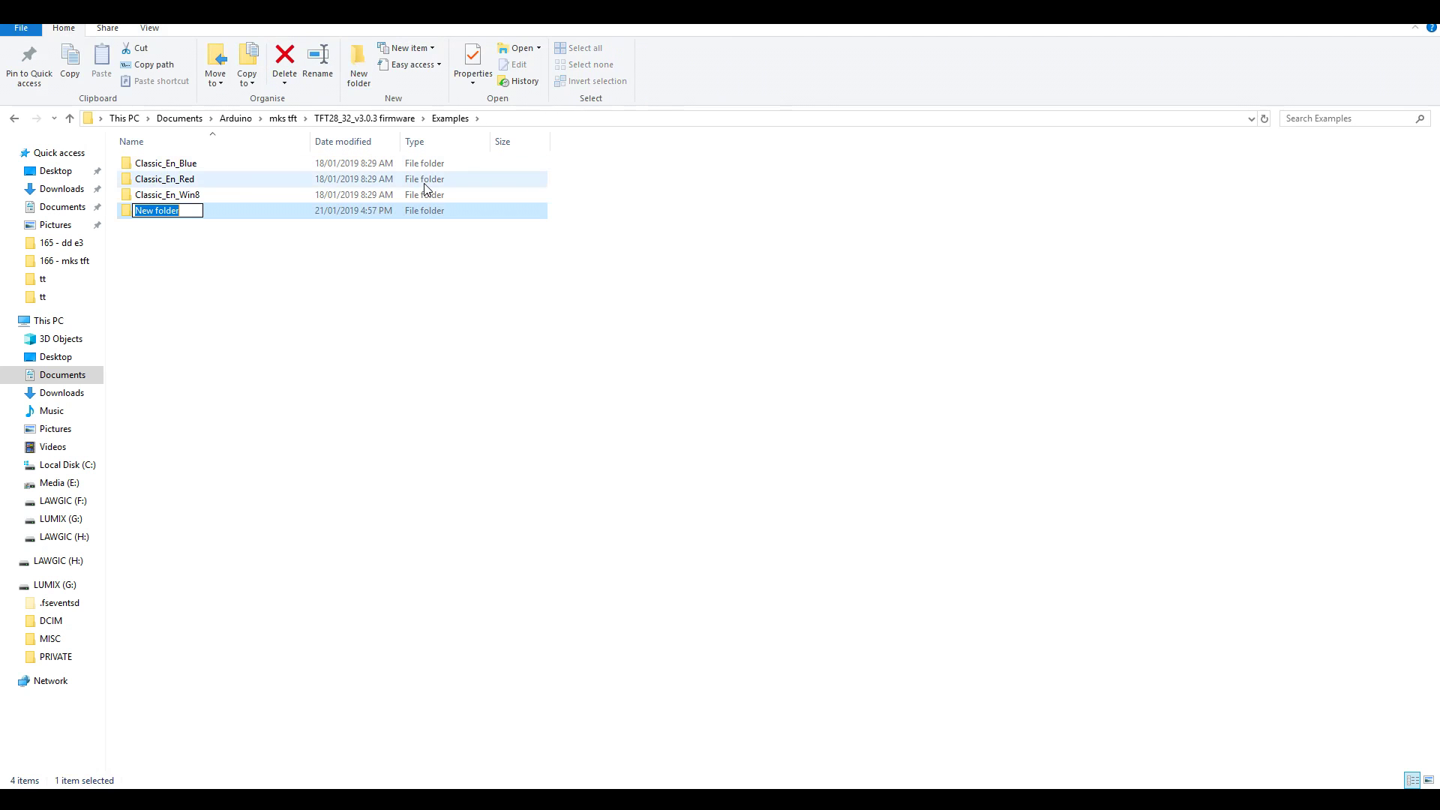
text(test)
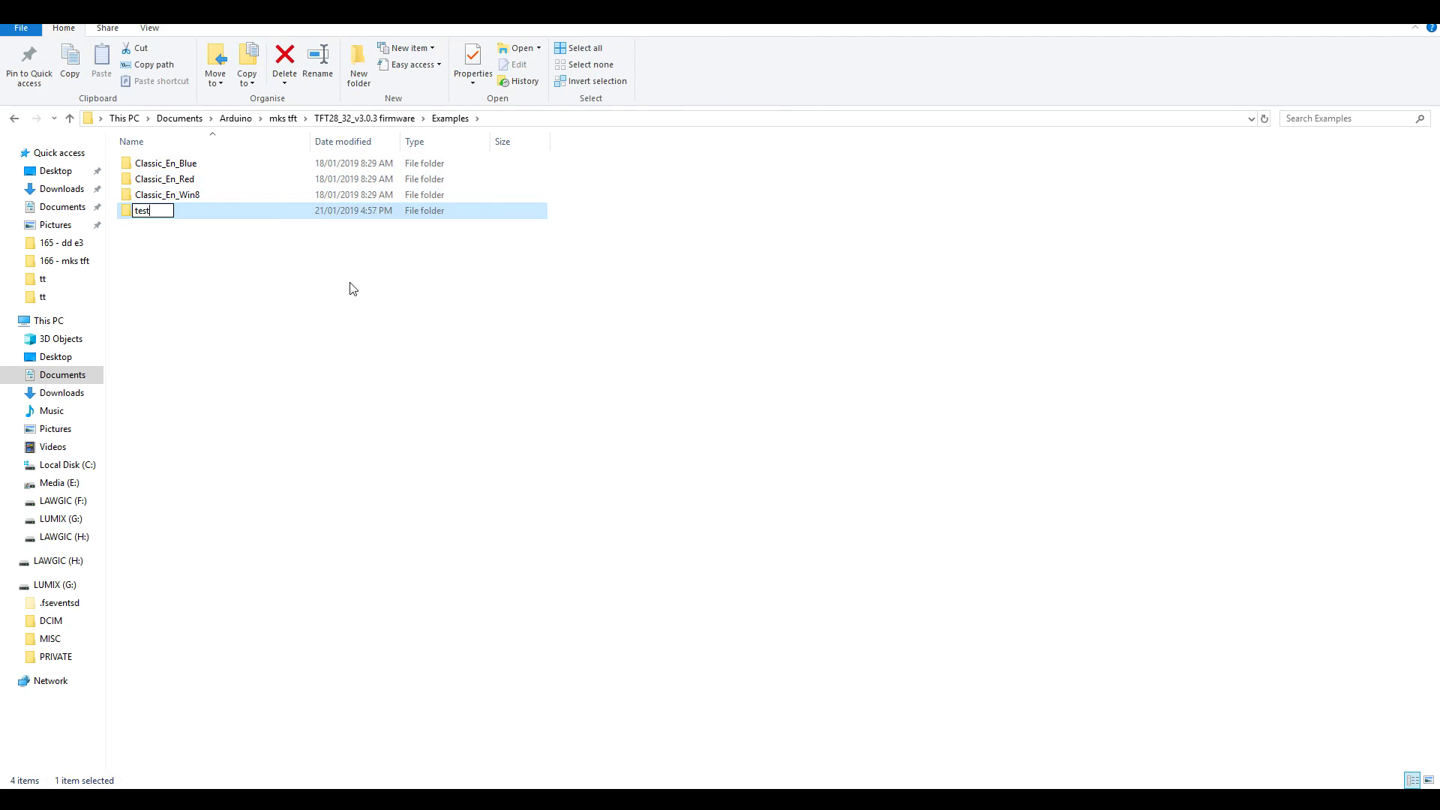
key(Return)
click(337, 285)
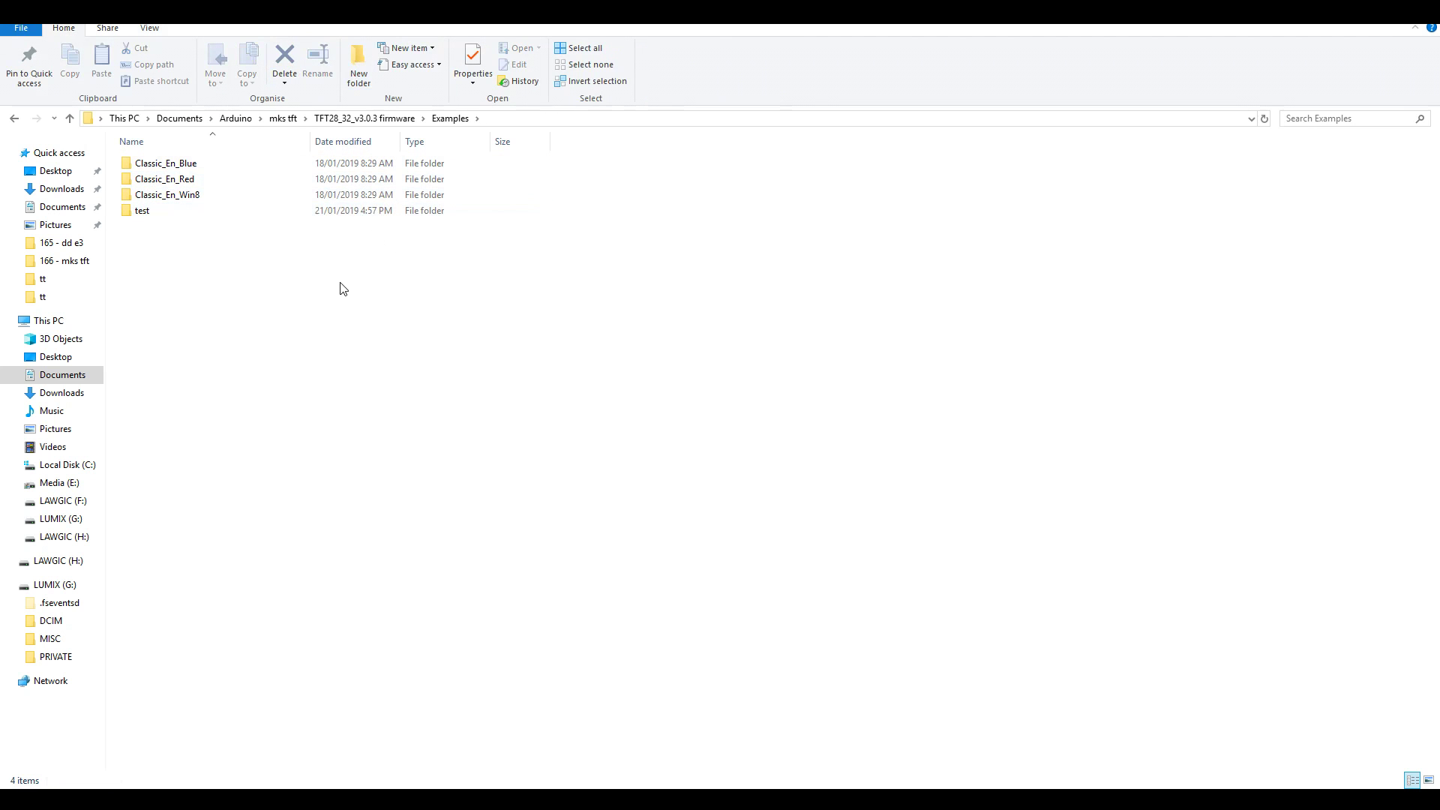
- Copy mks_config.txt, mks_pic and mks_font from Classic_En_Win8 into the test folder
double_click(191, 196)
click(184, 196)
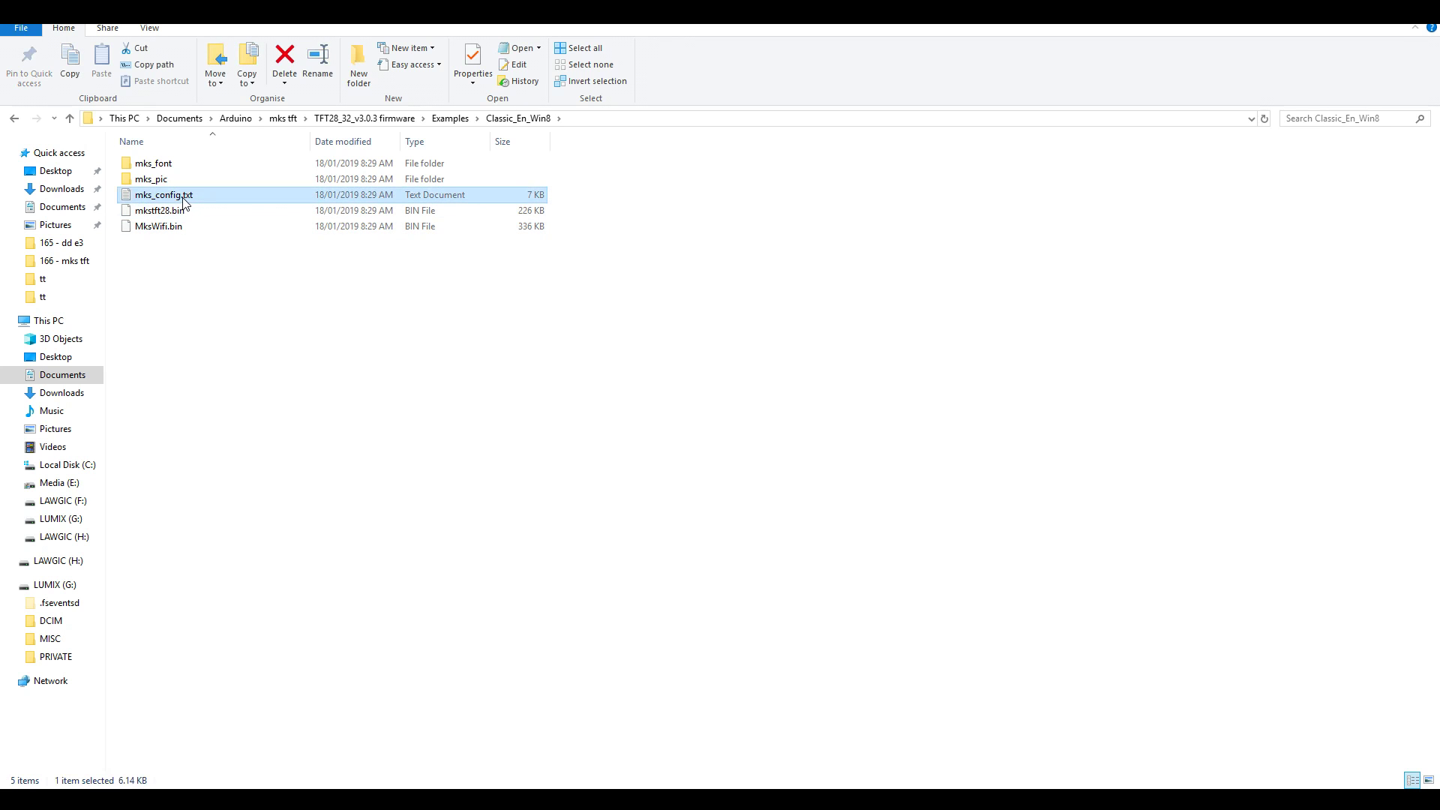
key(shift+Up)
key(shift+Up)
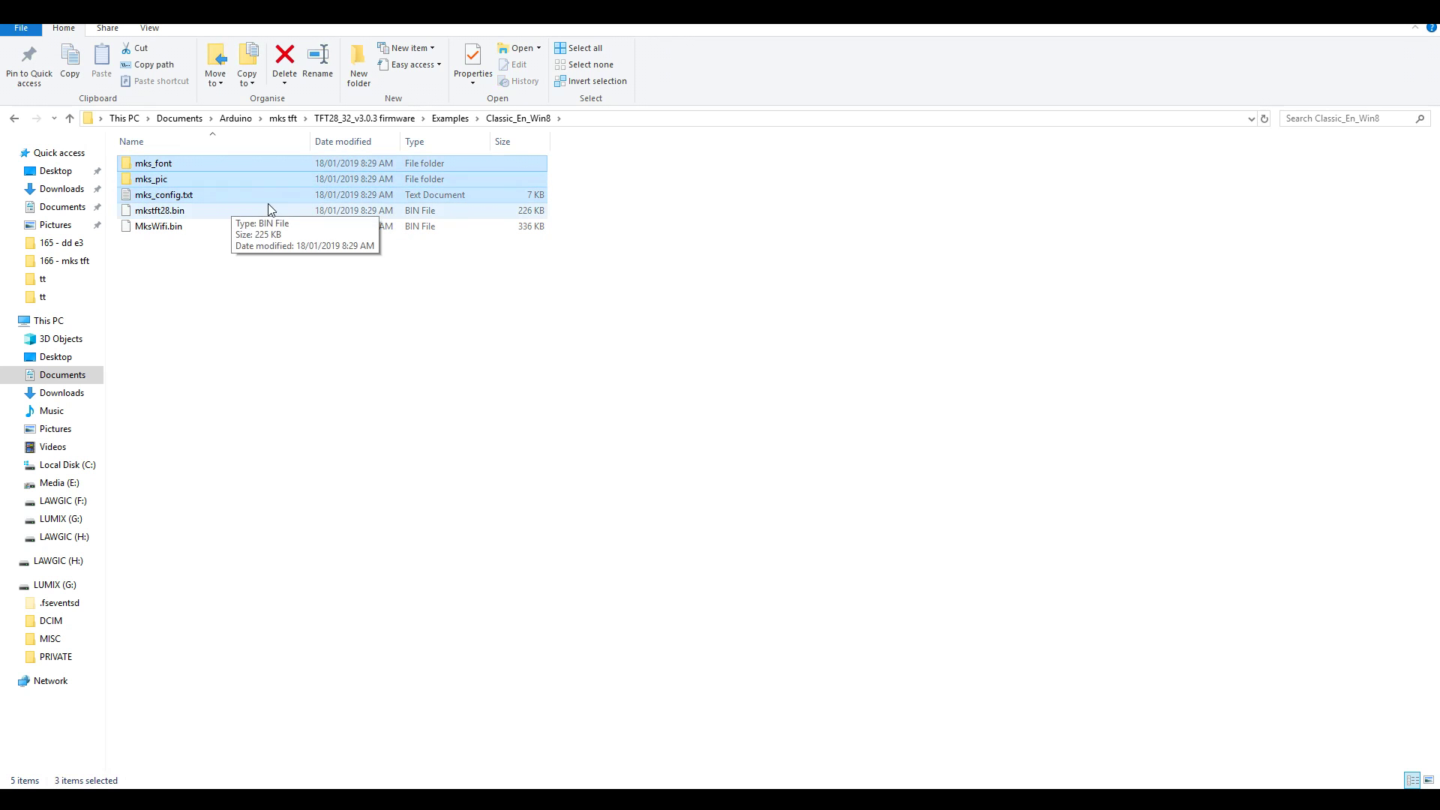
key(ctrl+c)
click(450, 118)
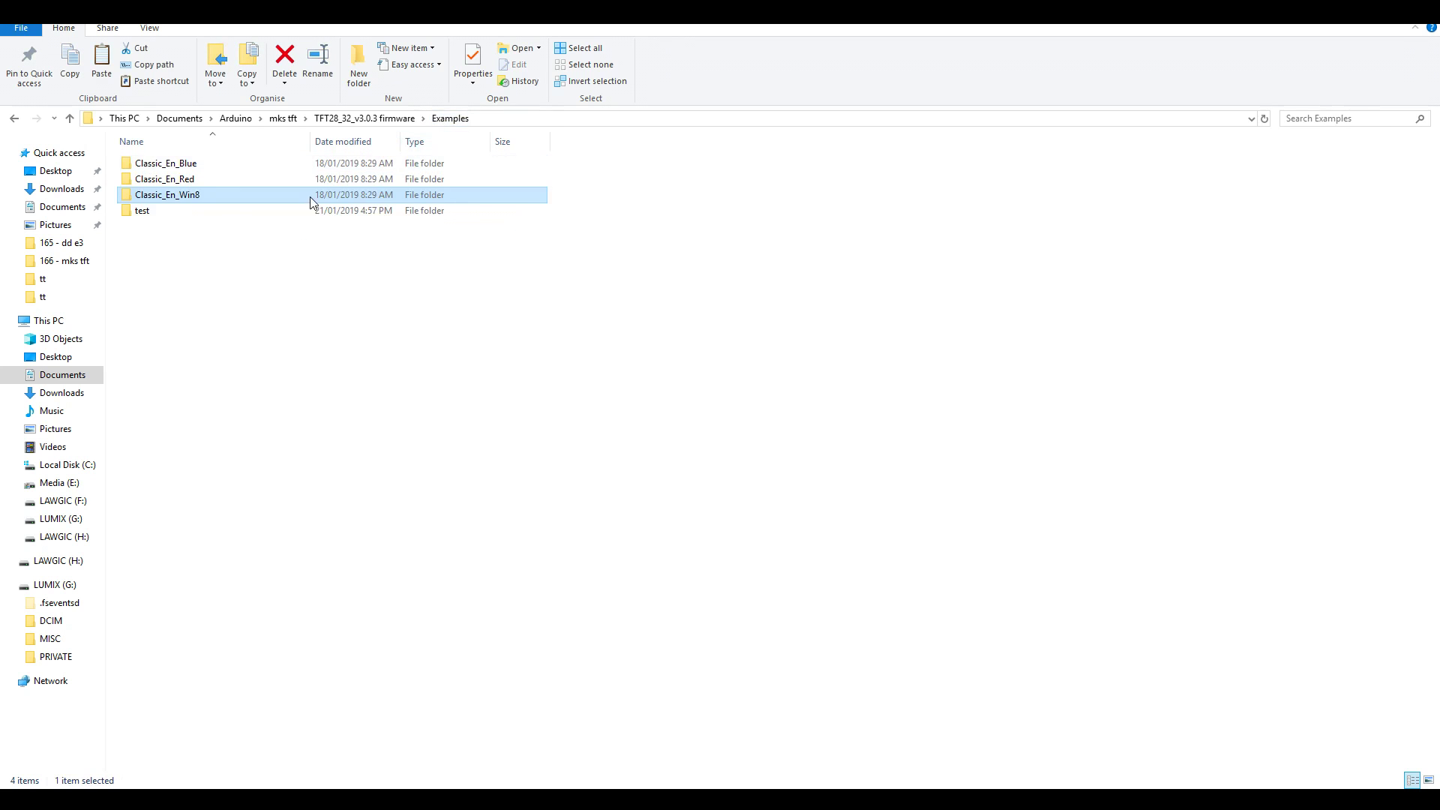
double_click(173, 213)
key(ctrl+v)
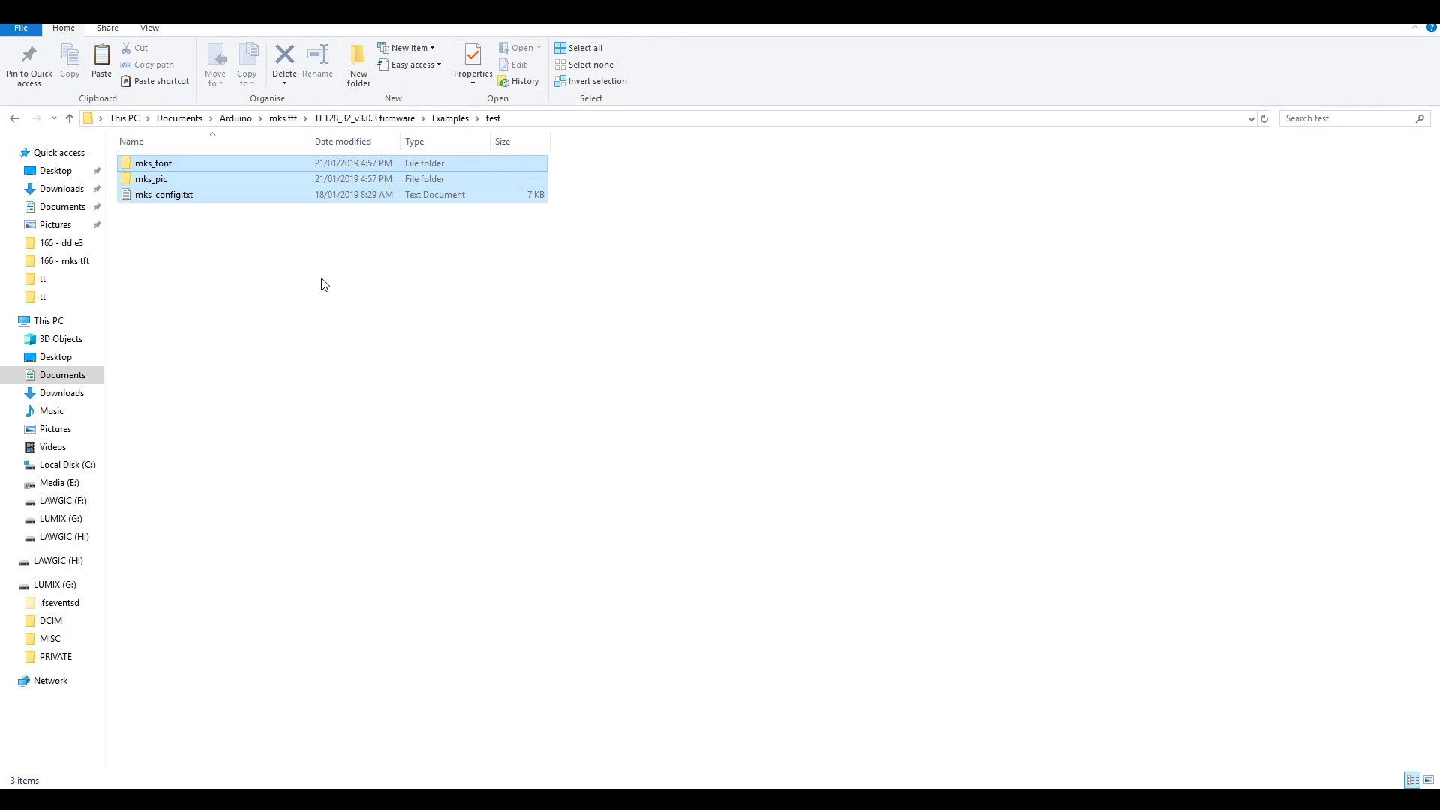
- Copy the Retro firmware file mkstft28.bin into the test folder
key(alt+Up)
key(alt+Up)
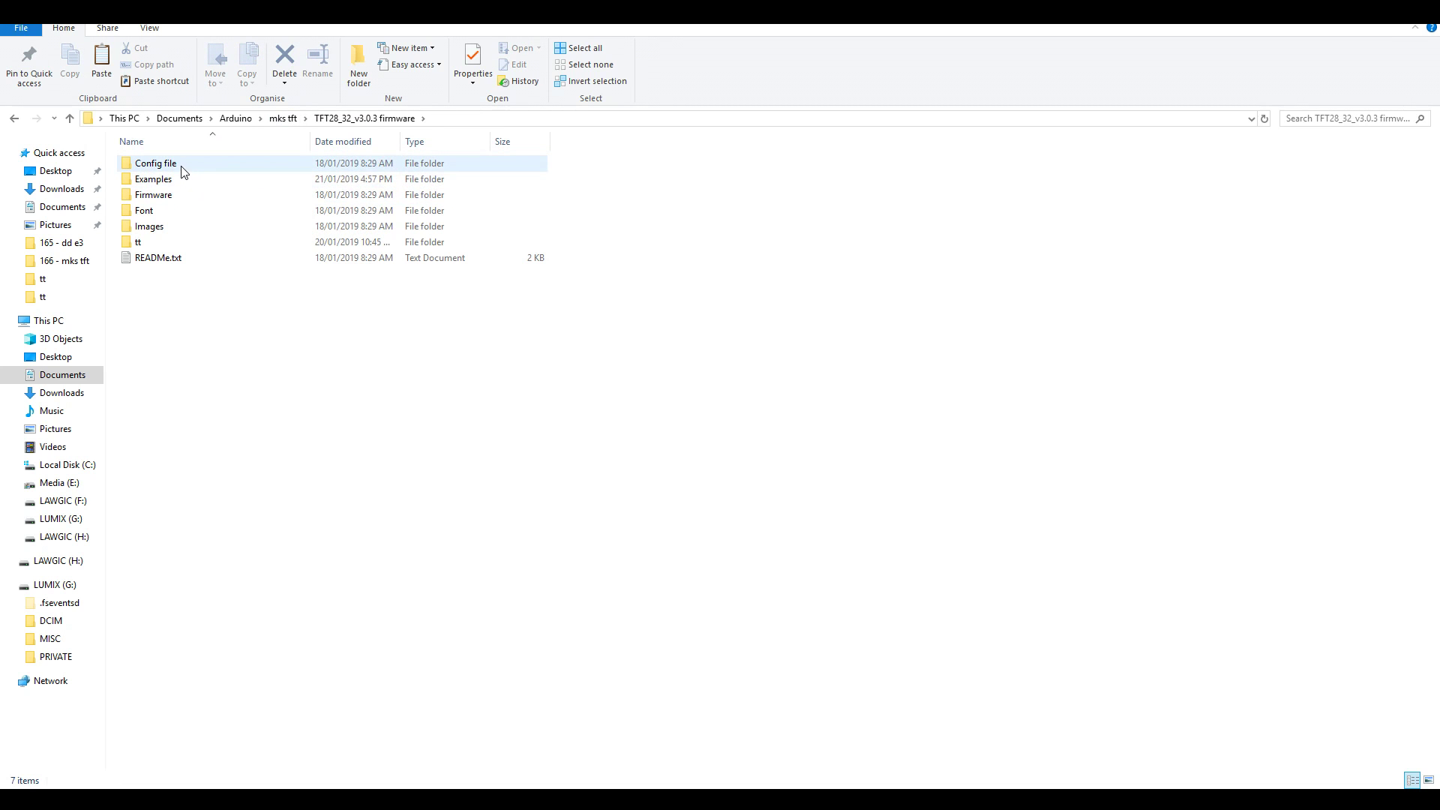
double_click(180, 195)
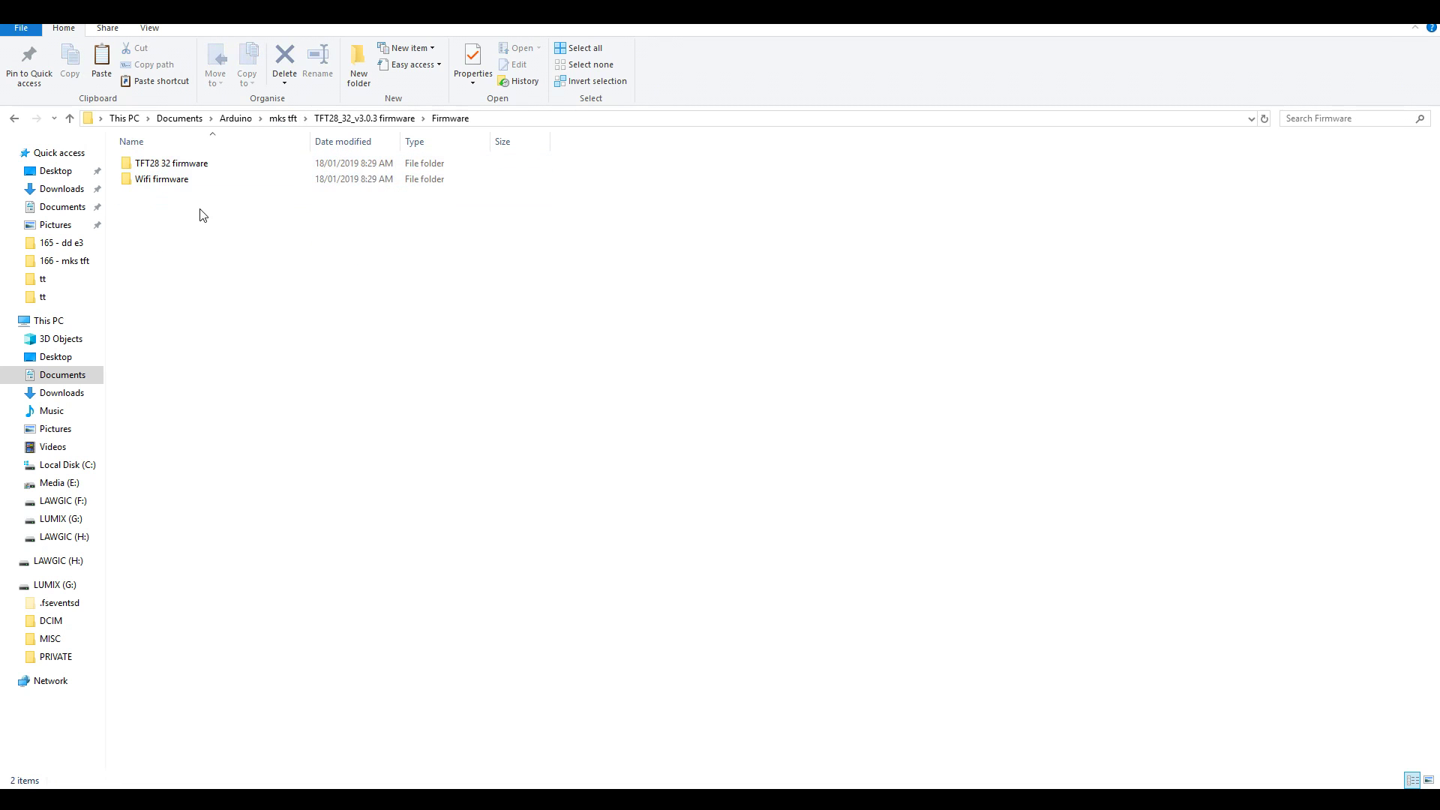
double_click(184, 165)
double_click(174, 180)
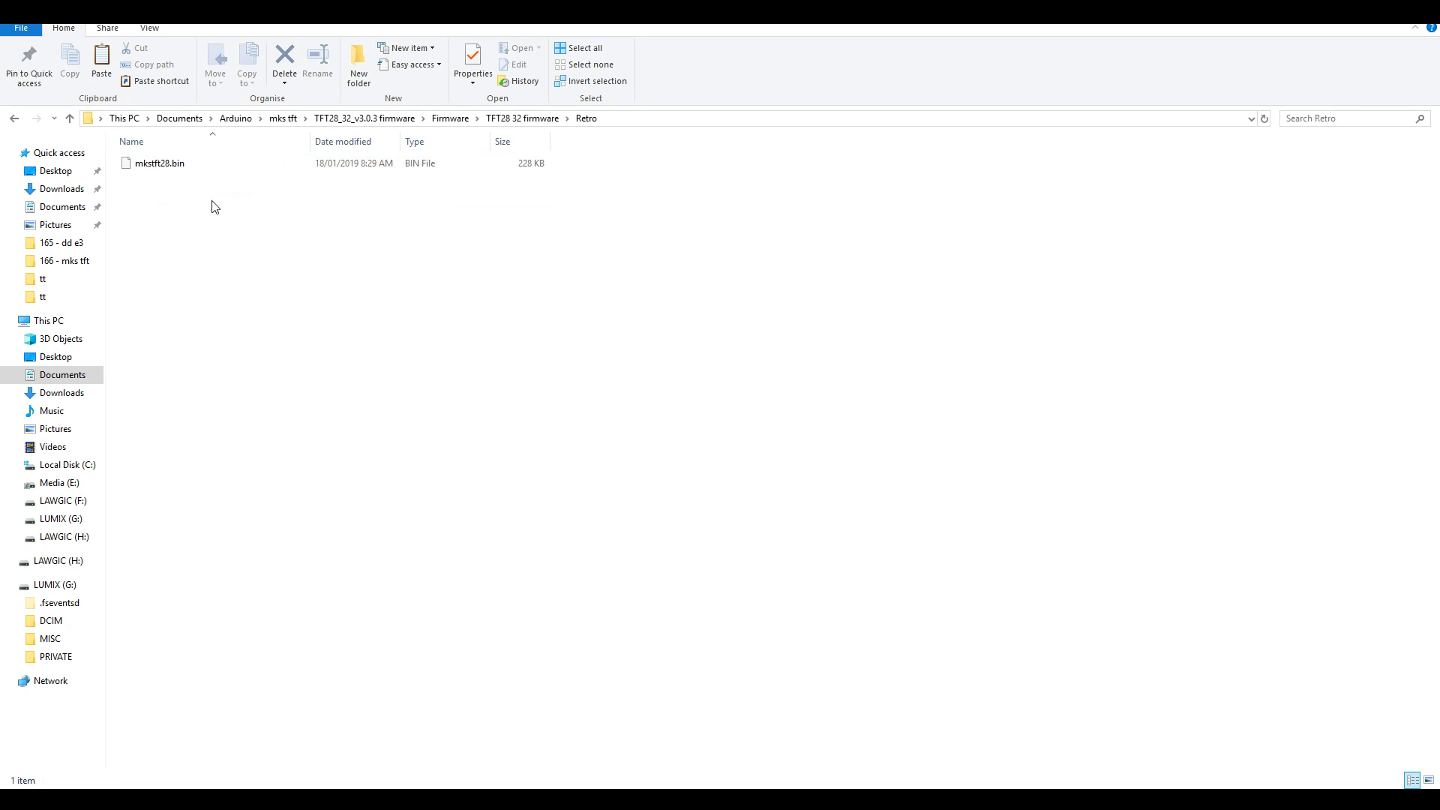
click(175, 165)
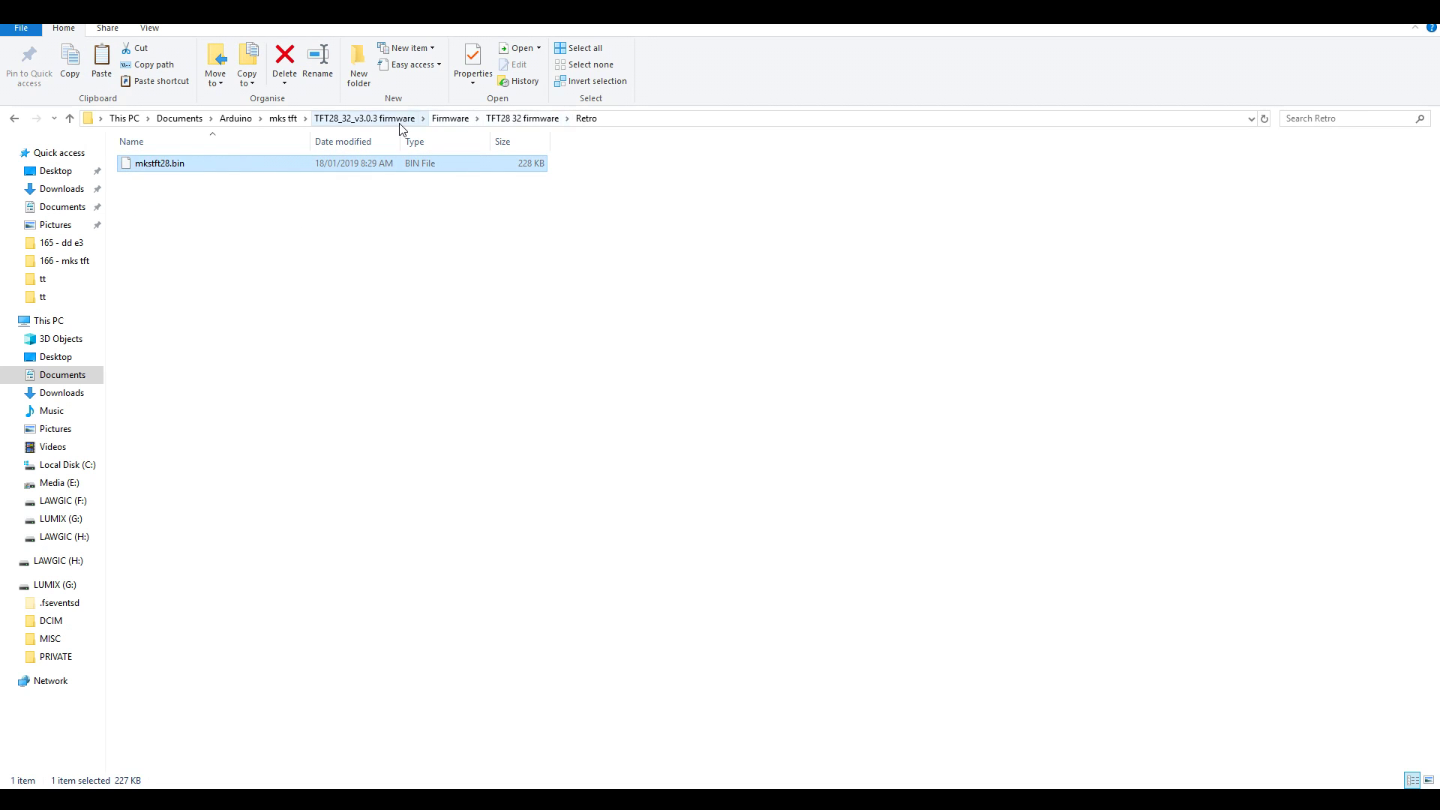
click(399, 123)
double_click(165, 180)
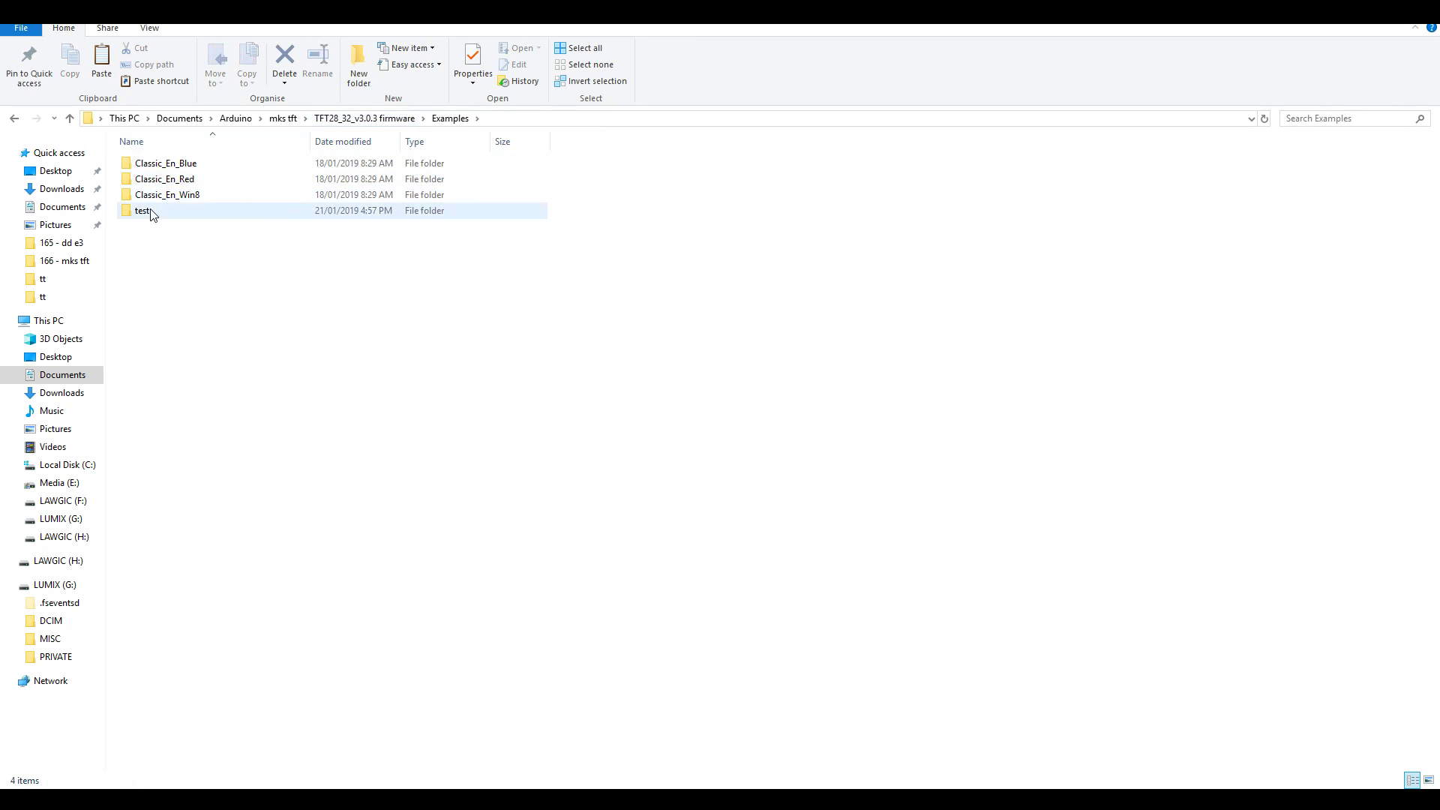
double_click(144, 210)
key(ctrl+v)
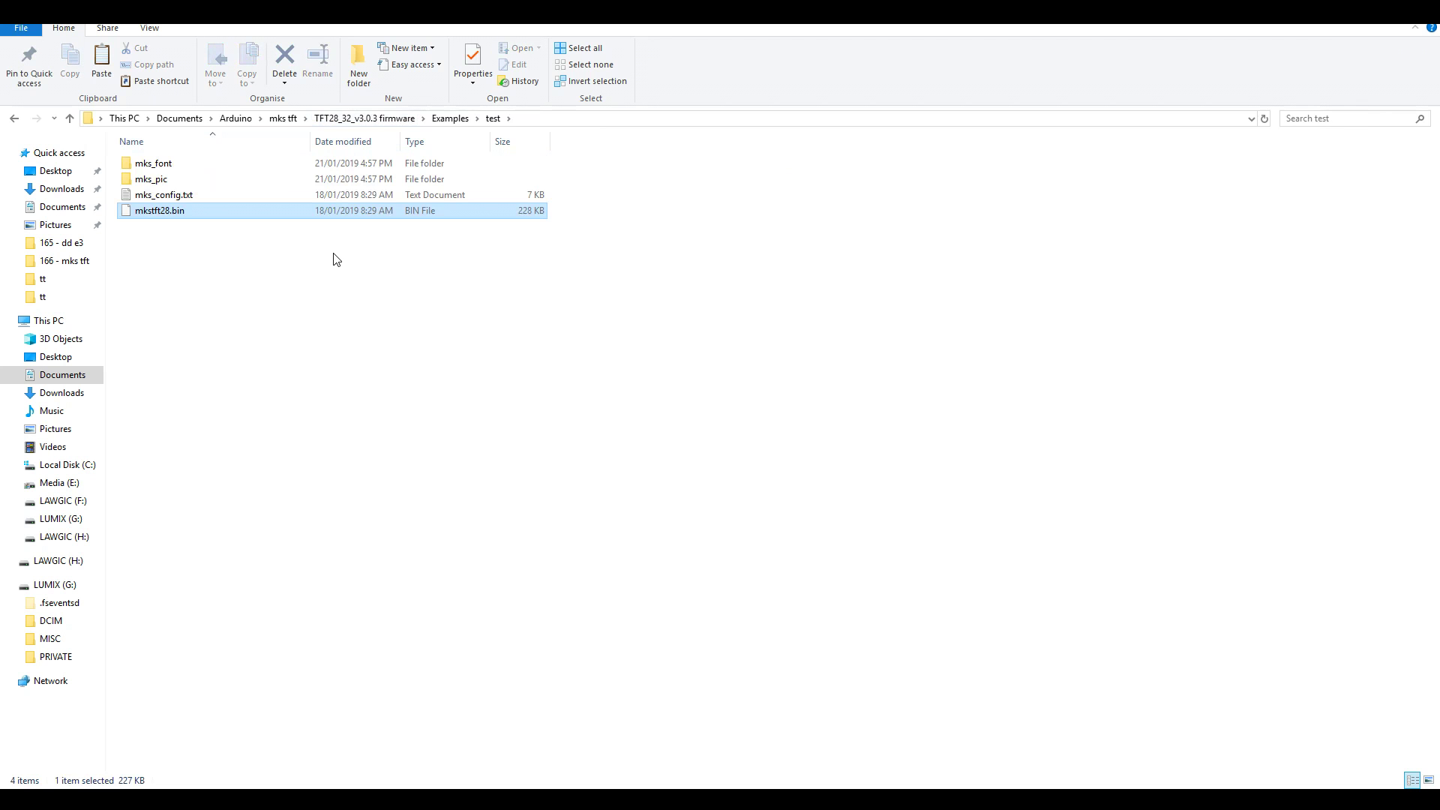
- Open the test folder's mks_config.txt for editing
click(338, 264)
click(195, 198)
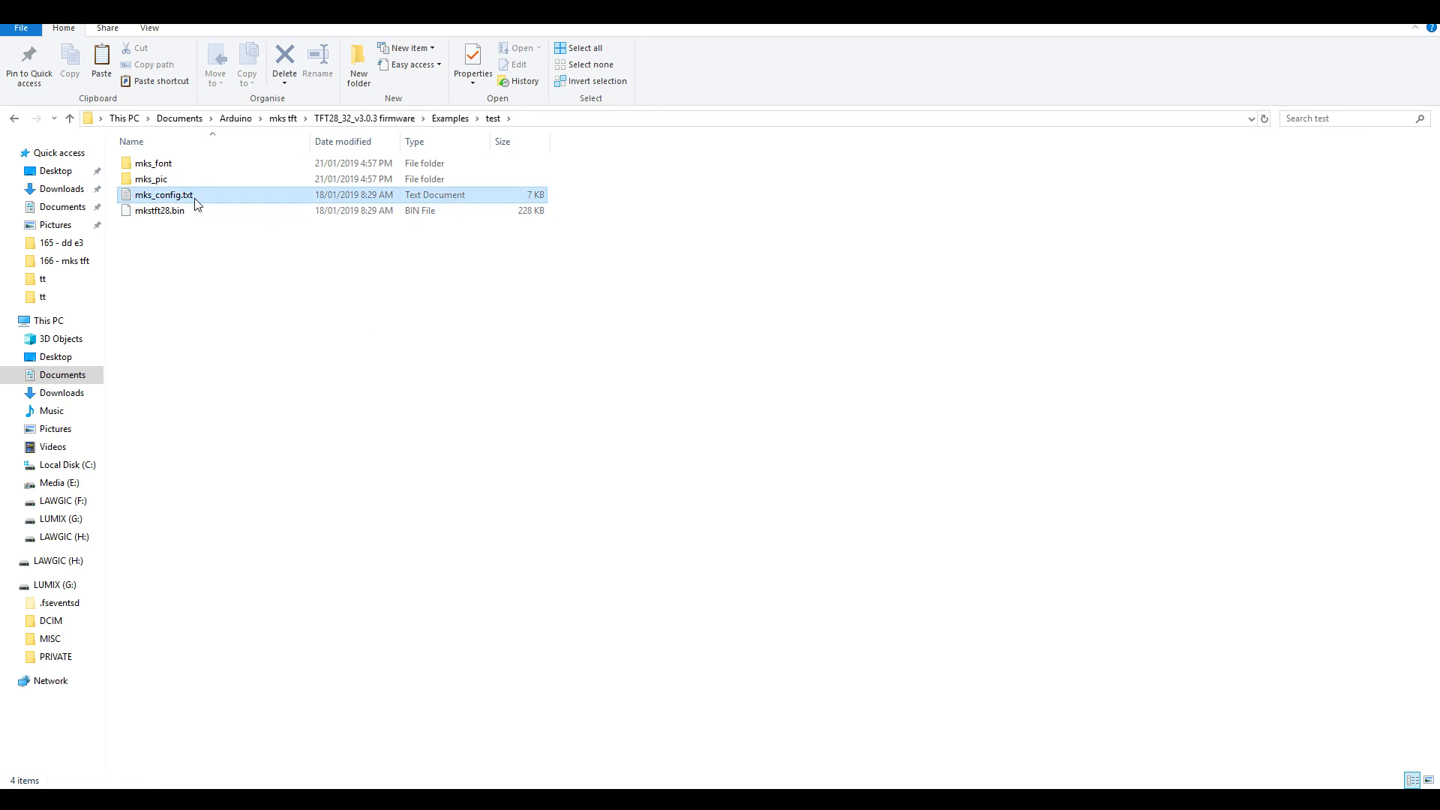
double_click(195, 201)
- Keep firmware type 1 (marlin) and change cfg_baud_rate from 4 to 3 (115200)
drag(434, 147, 565, 147)
click(308, 180)
drag(290, 181, 315, 180)
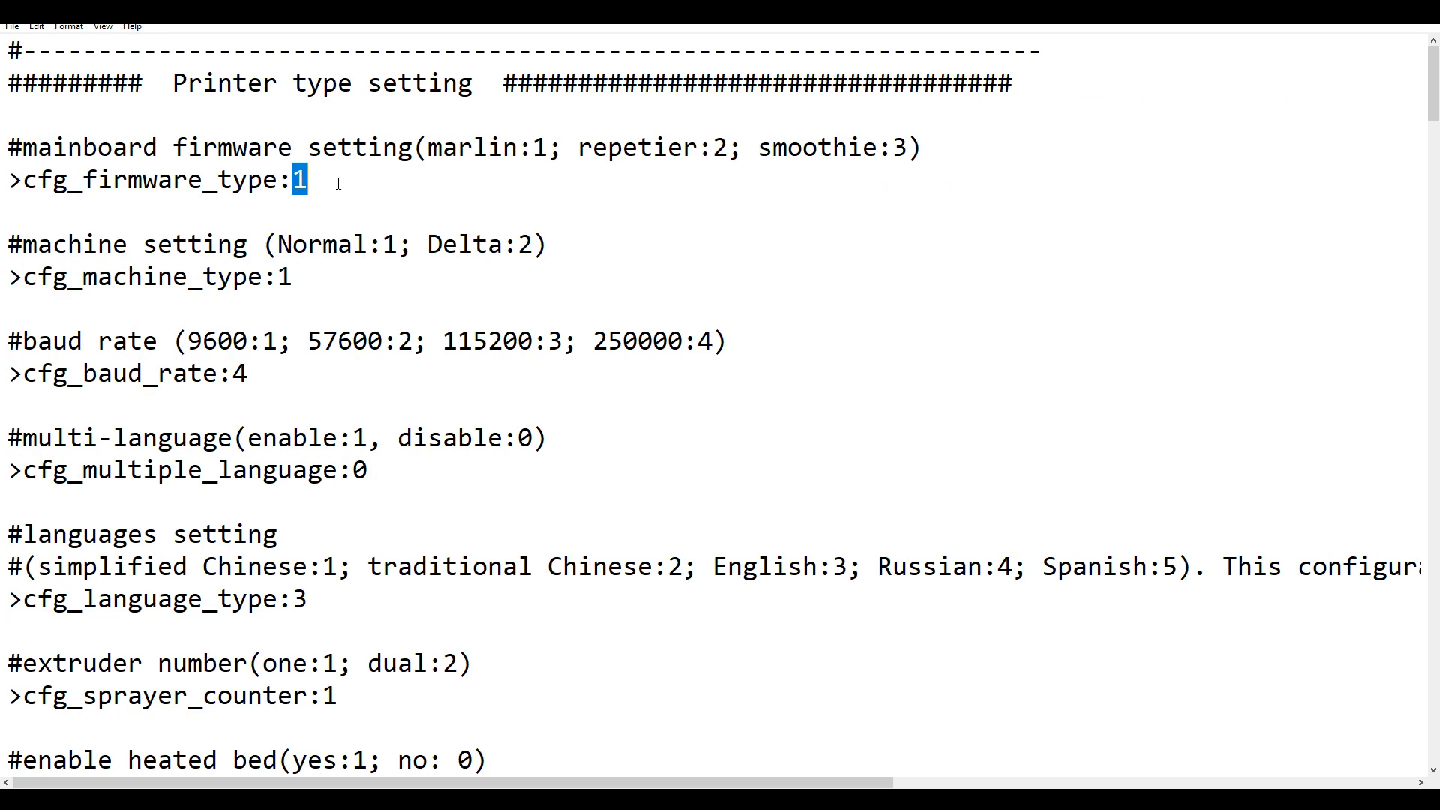
click(315, 180)
drag(446, 342, 560, 330)
click(309, 376)
double_click(239, 374)
text(3)
- Review the language options and lower cfg_max_hotbed_temperature from 150 to 110
scroll(453, 374, down, 1)
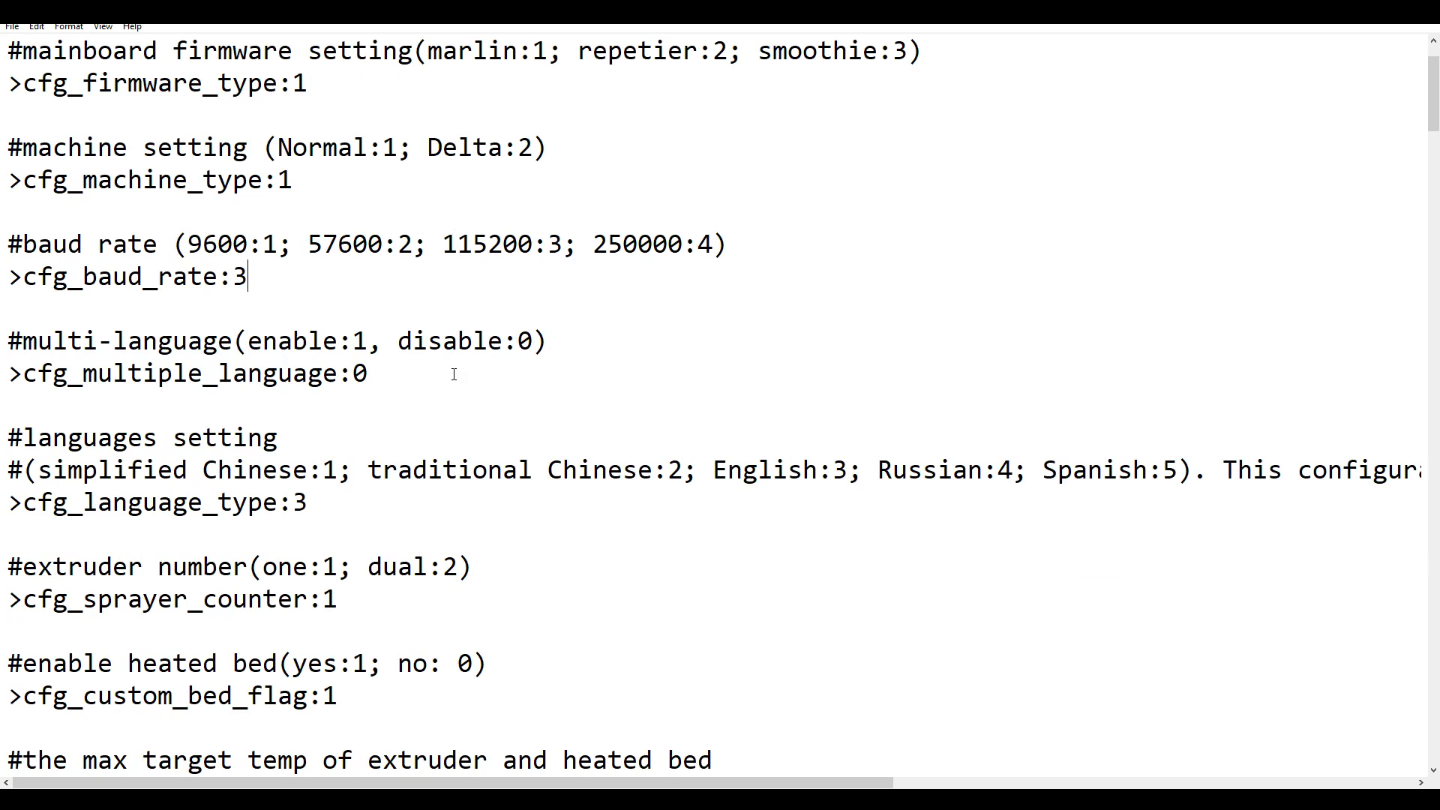
scroll(472, 382, down, 1)
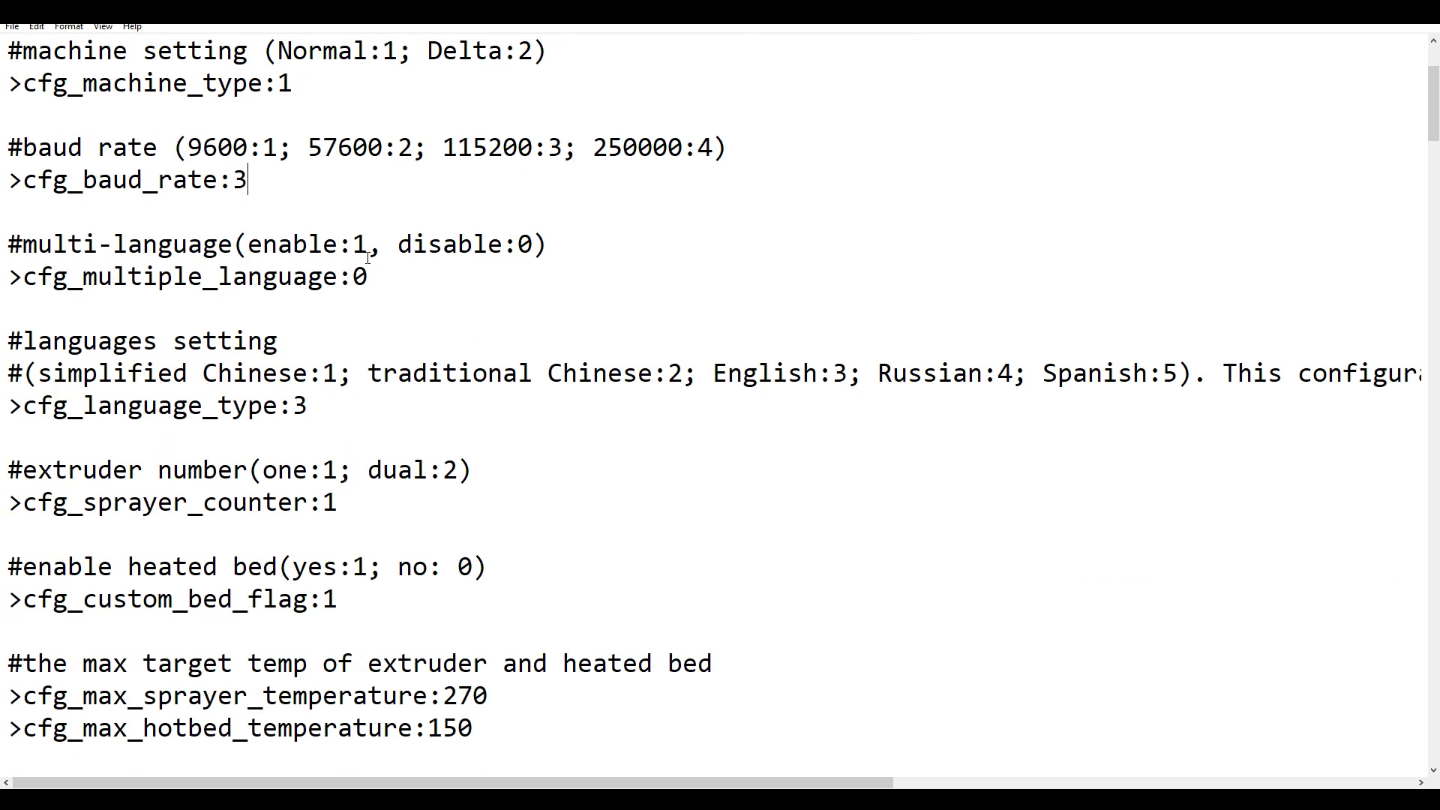
drag(355, 278, 361, 278)
click(390, 341)
drag(711, 373, 848, 374)
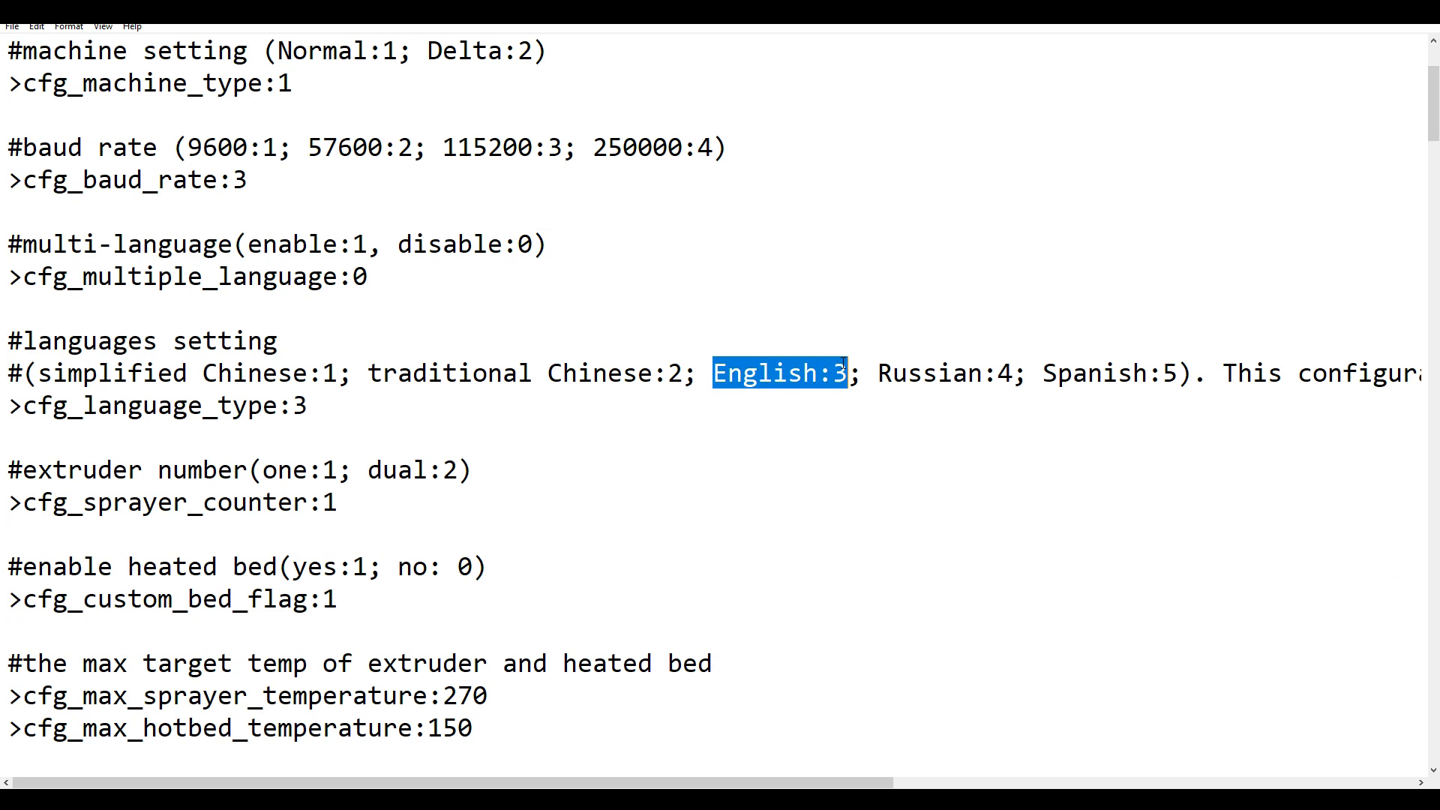
click(817, 375)
scroll(520, 401, down, 3)
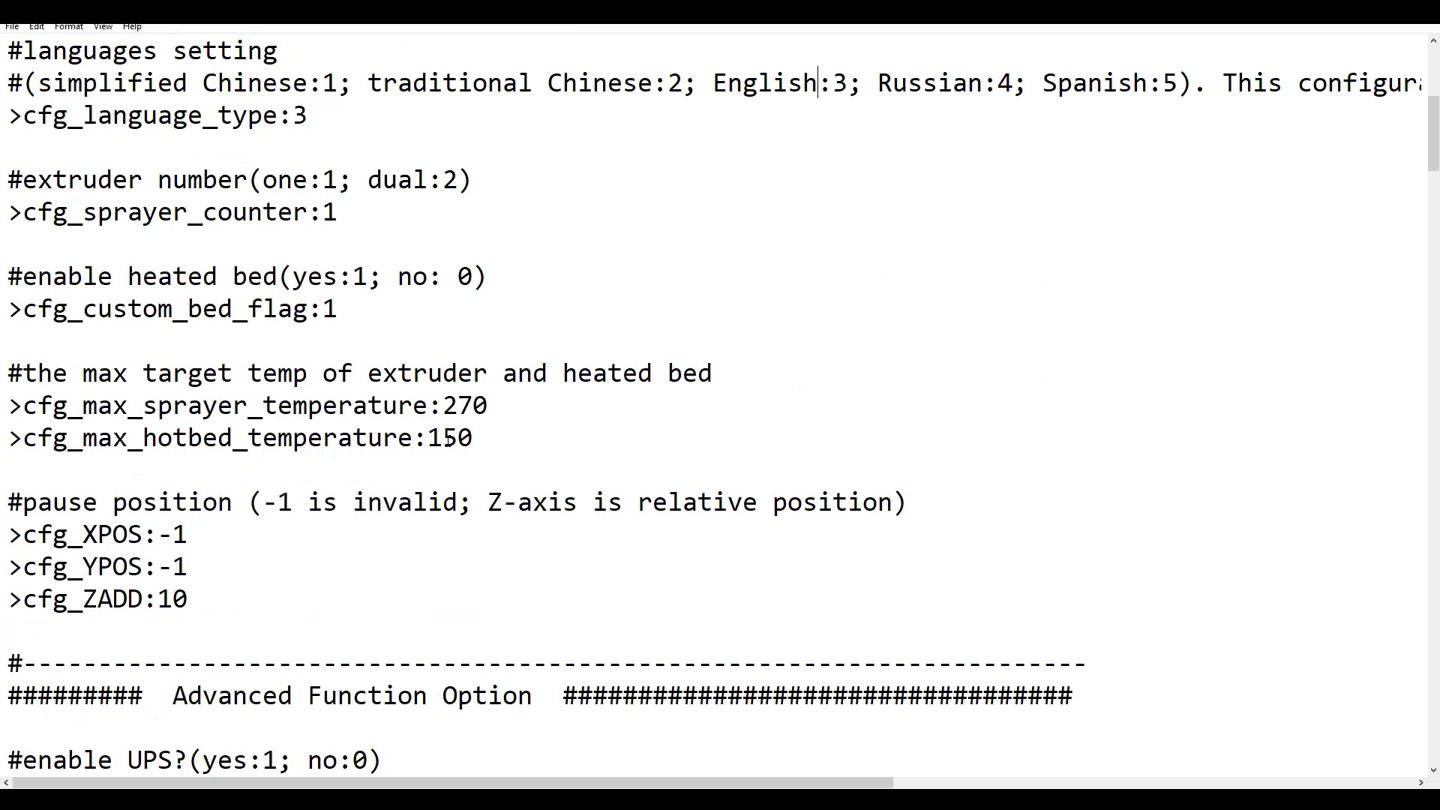
drag(444, 439, 454, 439)
text(1)
click(558, 446)
- Set cfg_leveling_mode to 1 for auto leveling with G28;G29;
scroll(581, 575, down, 6)
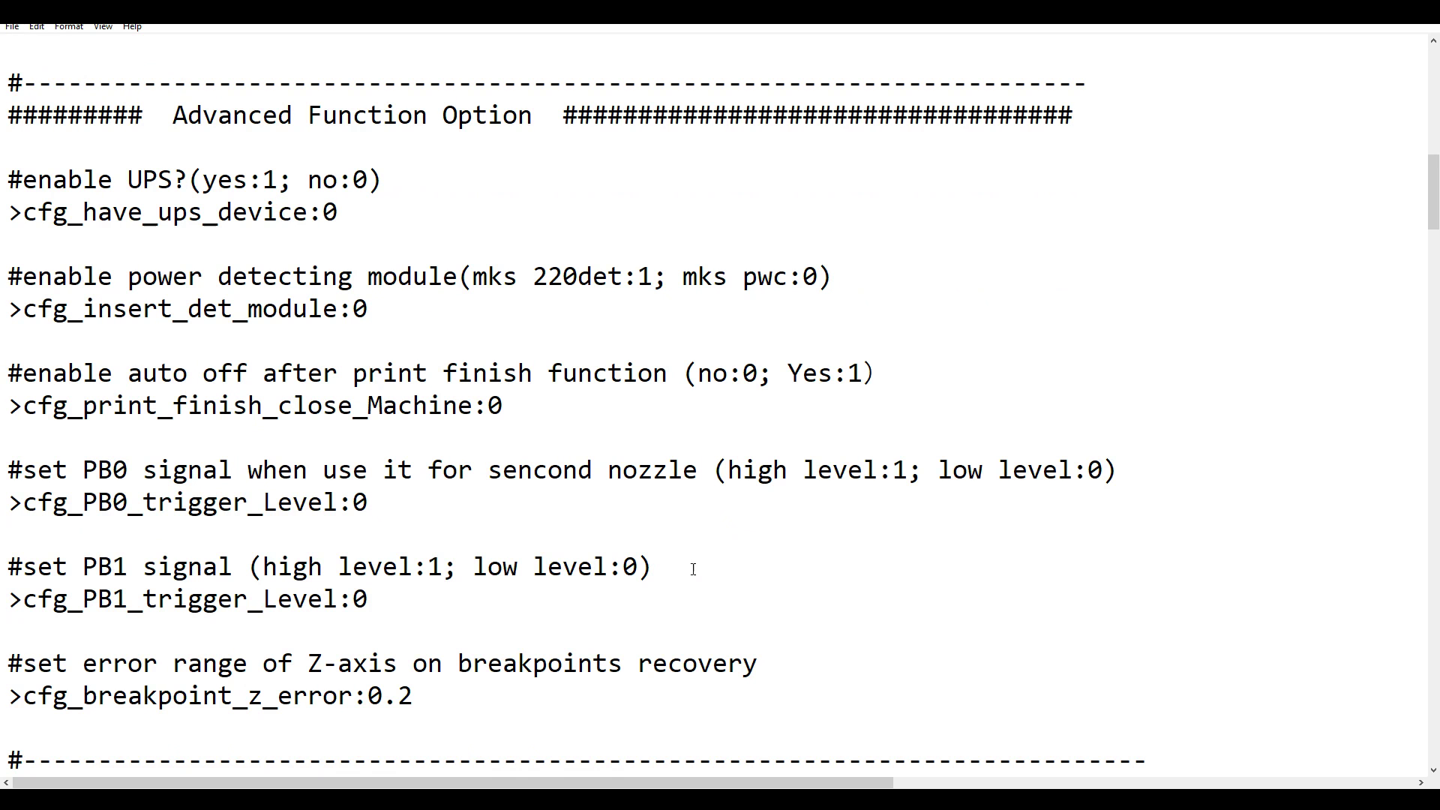
scroll(693, 569, down, 10)
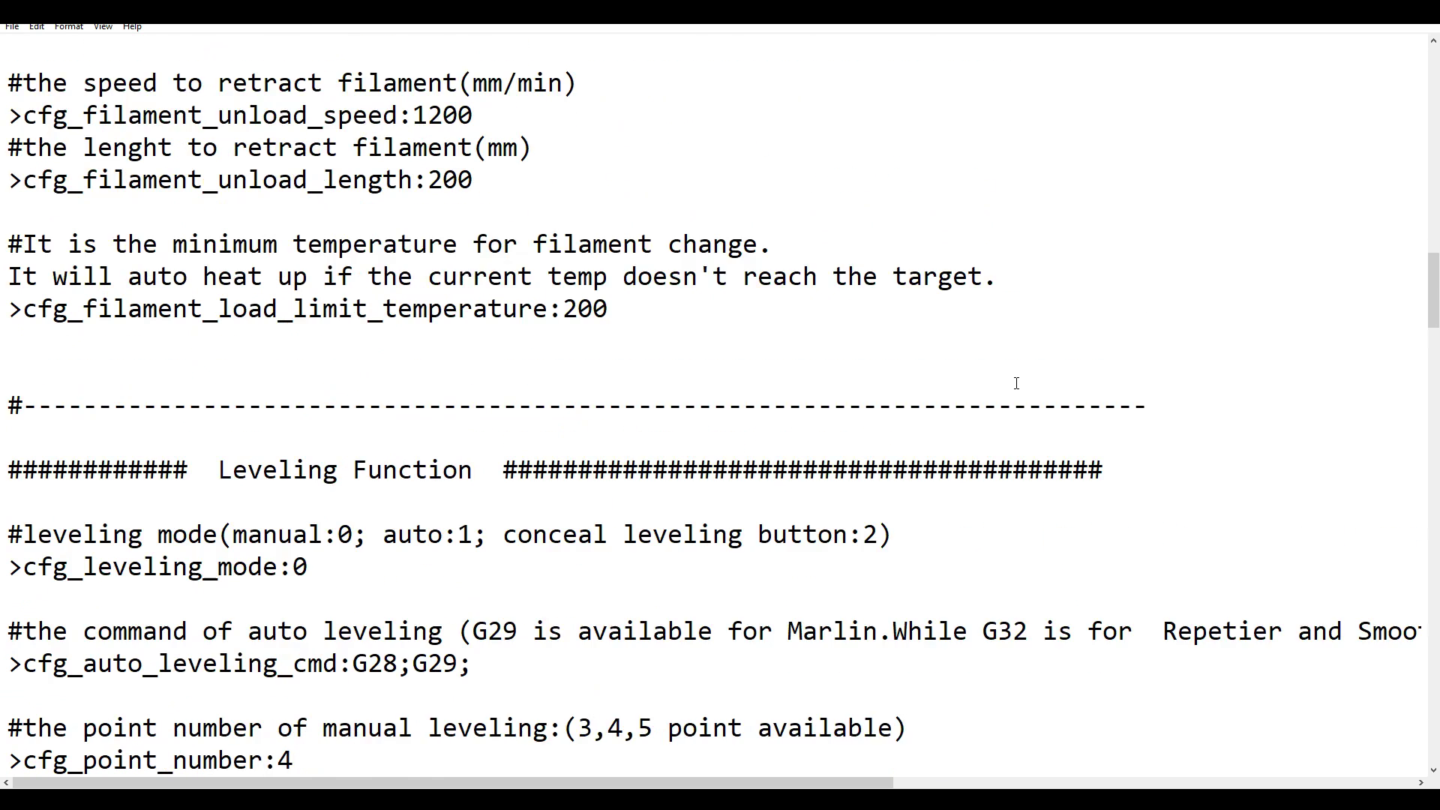
scroll(1016, 384, down, 4)
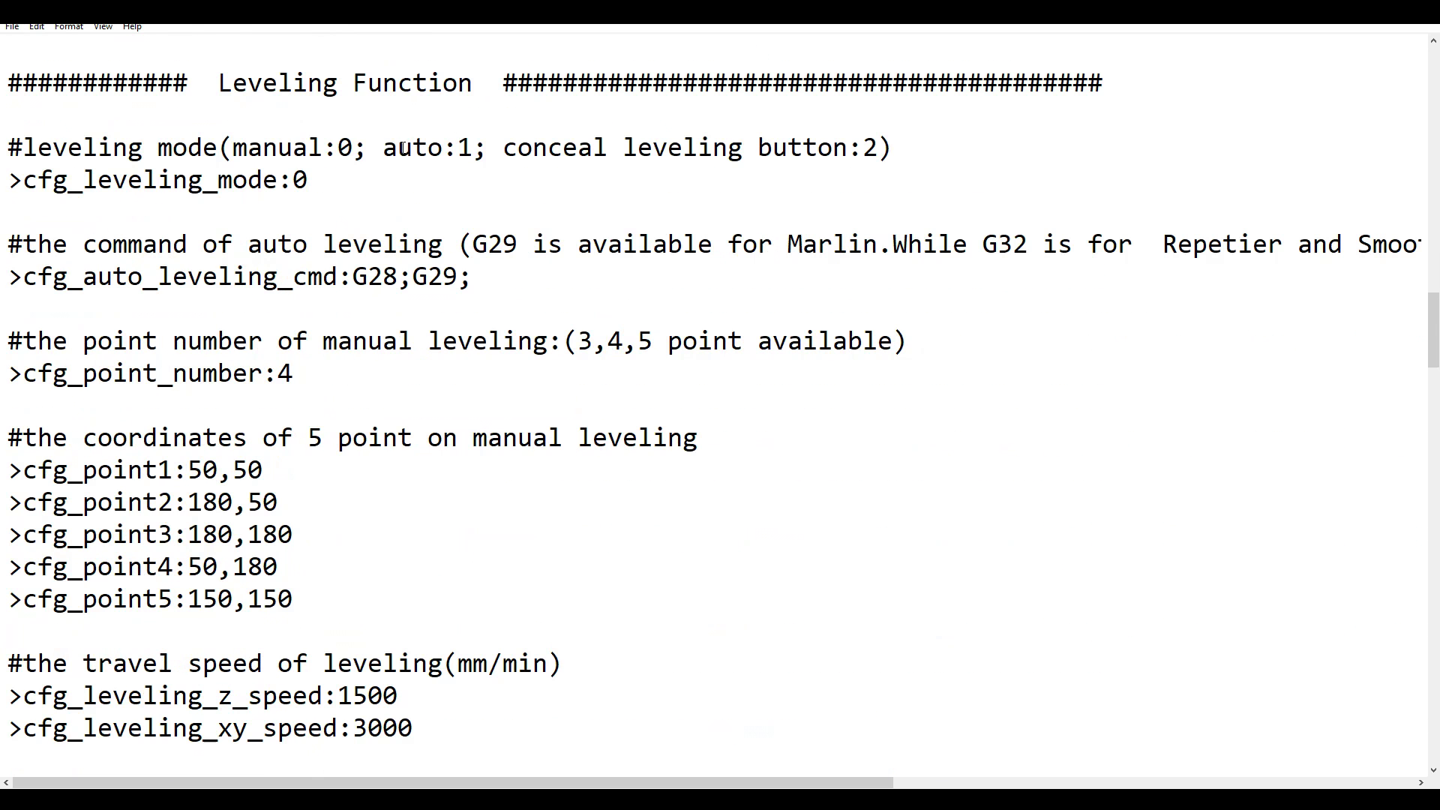
double_click(300, 181)
text(1)
drag(354, 276, 467, 279)
click(542, 277)
- Set cfg_display_eeror_message to 1 to enable on-screen error messages
scroll(803, 389, down, 10)
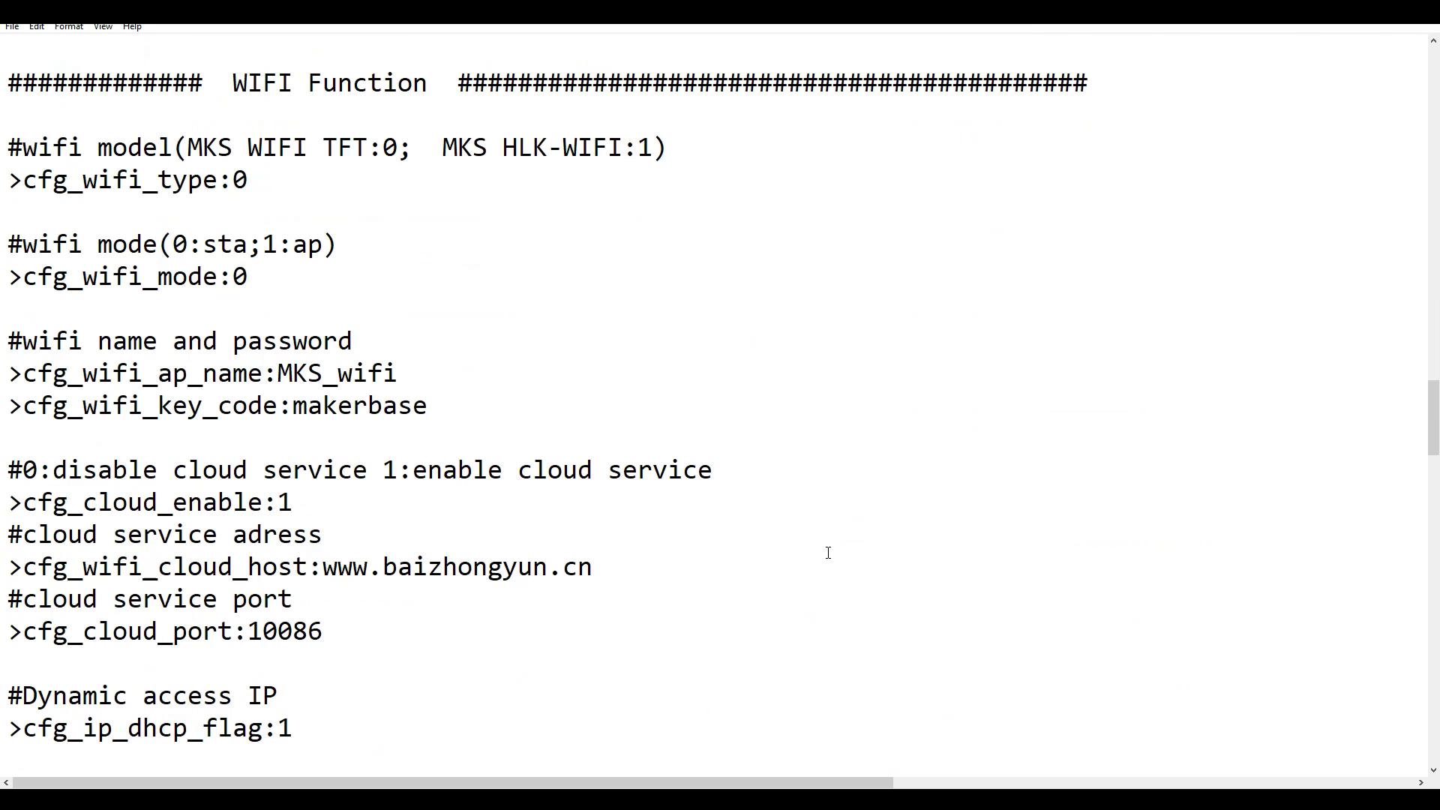
scroll(828, 552, down, 9)
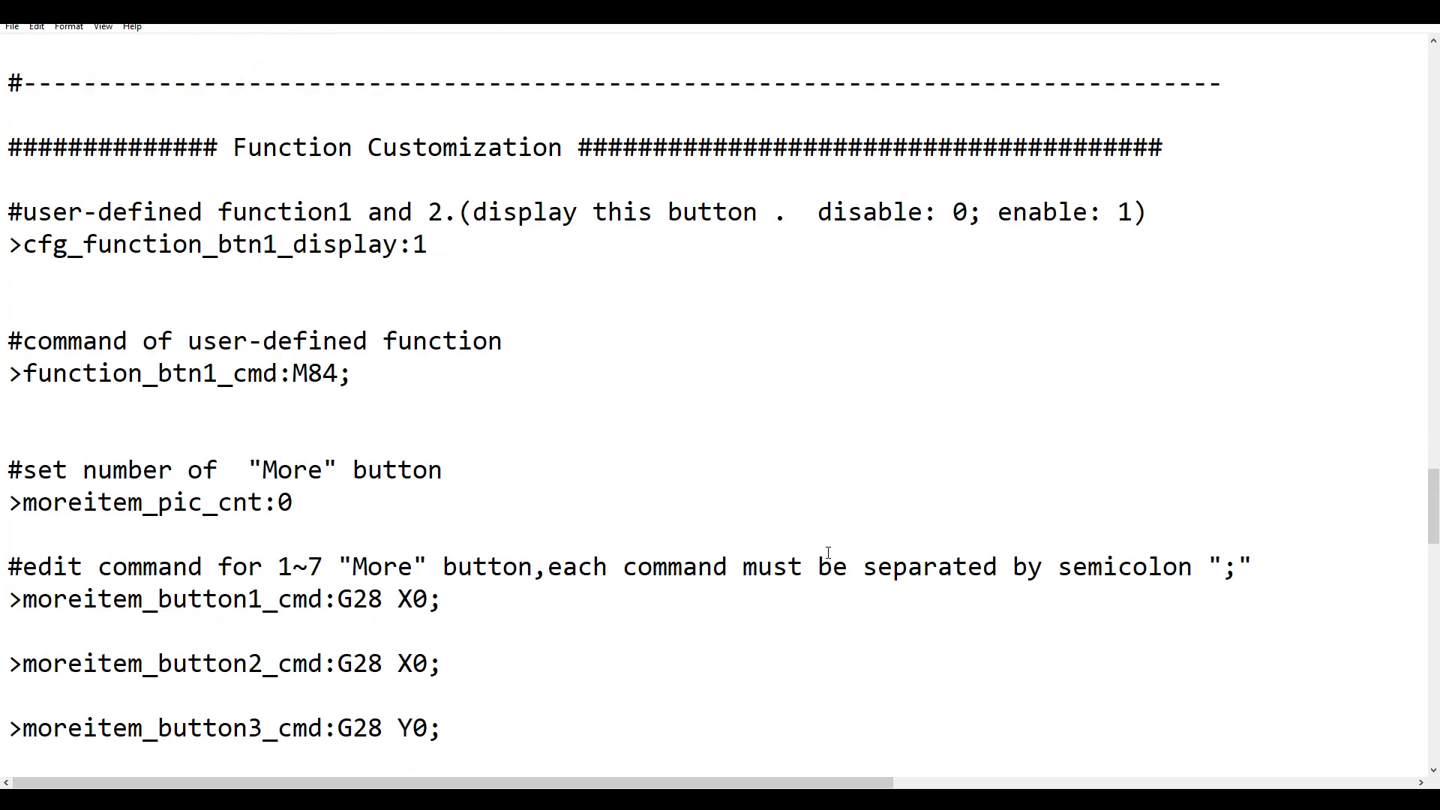
scroll(828, 553, down, 1)
scroll(811, 317, down, 10)
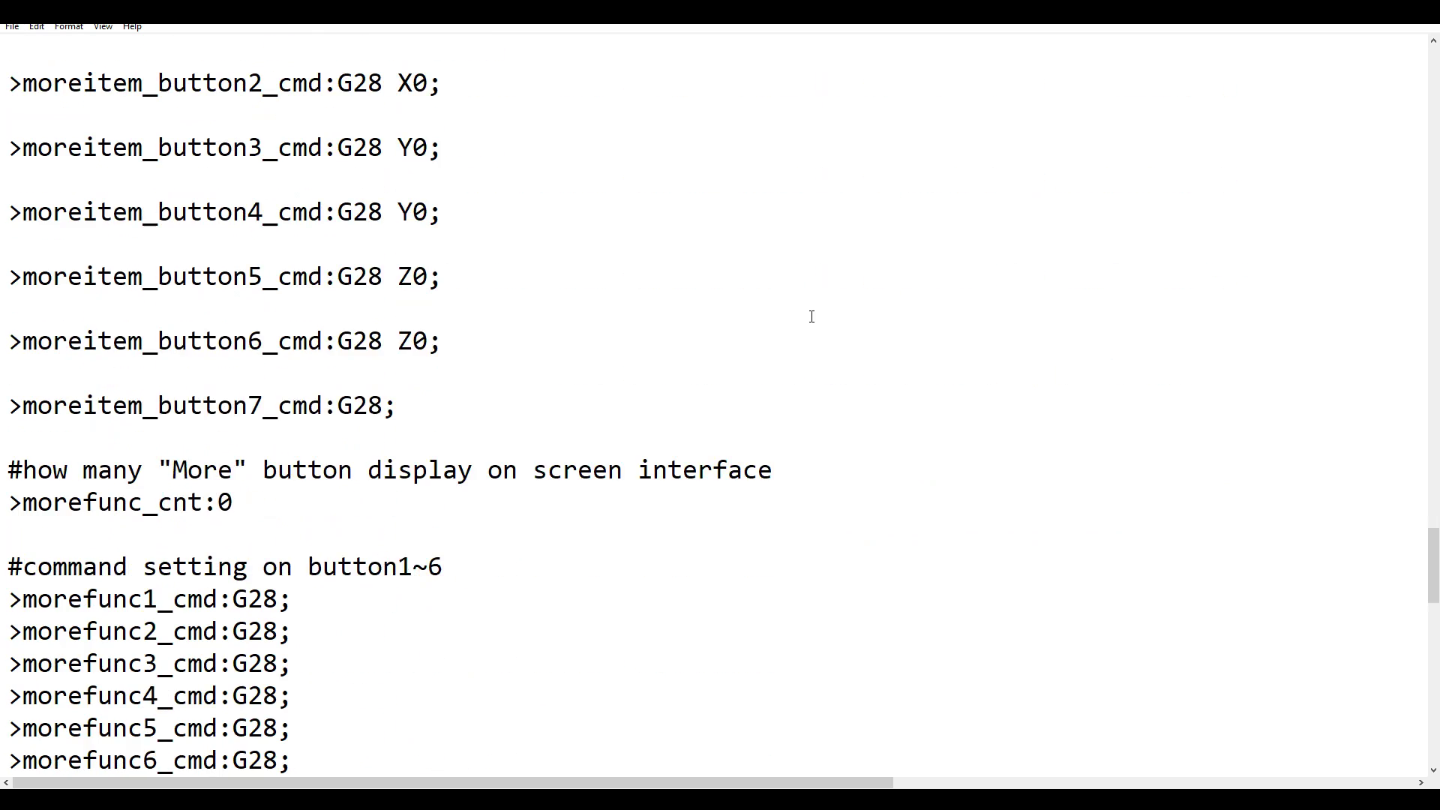
scroll(812, 317, down, 3)
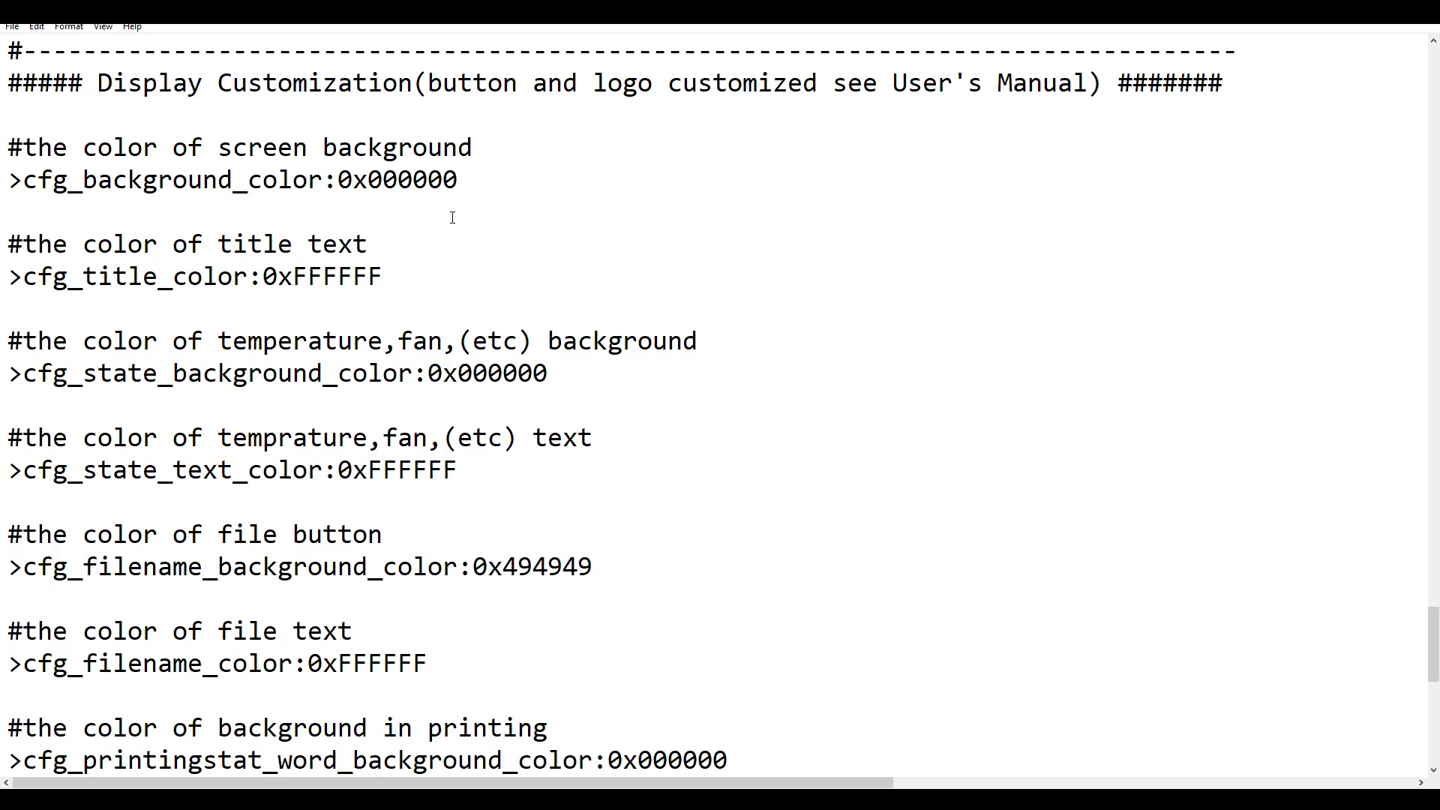
scroll(500, 257, down, 8)
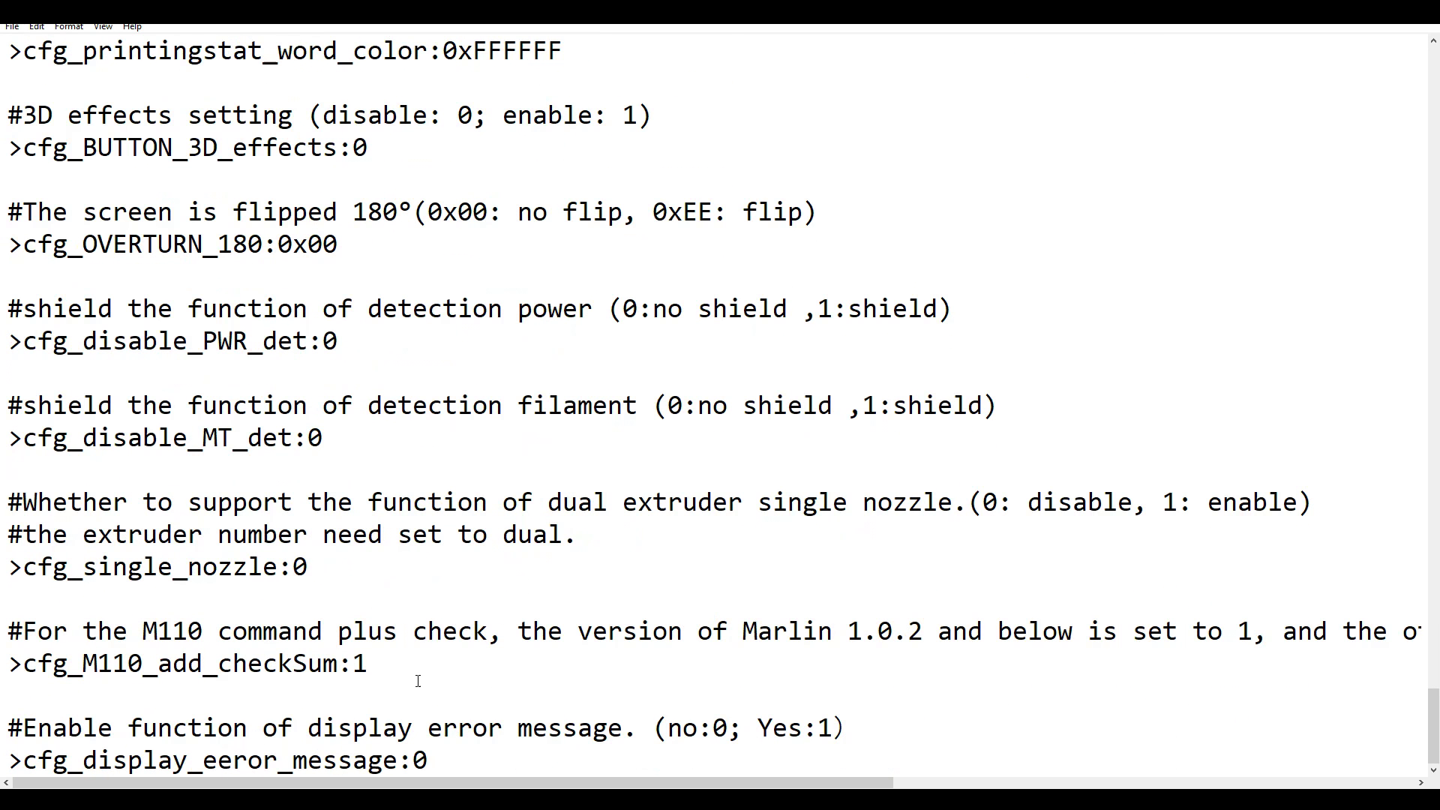
double_click(420, 760)
text(1)
click(12, 26)
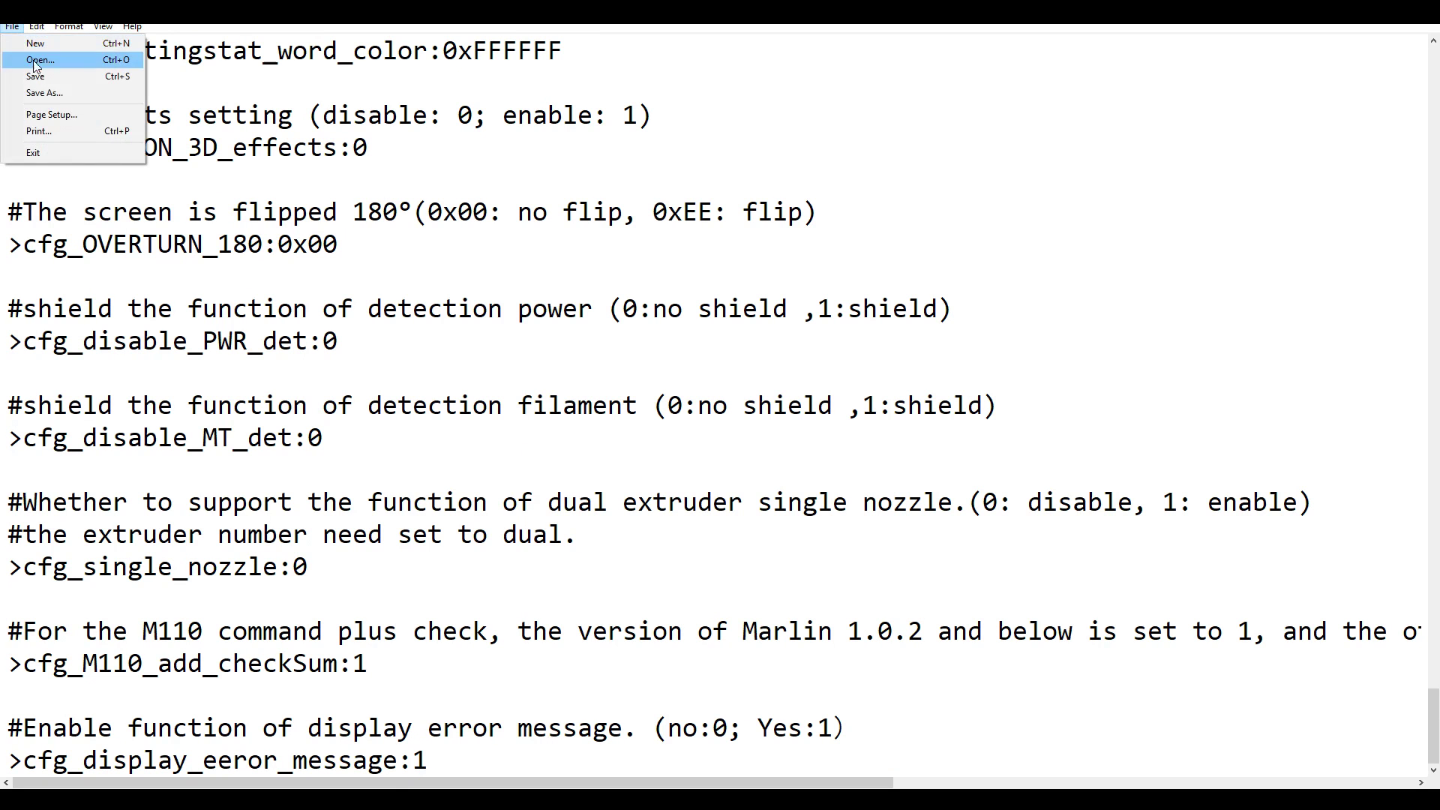
- Save and close mks_config.txt, then paste all test folder items onto COCOON (G:)
click(30, 76)
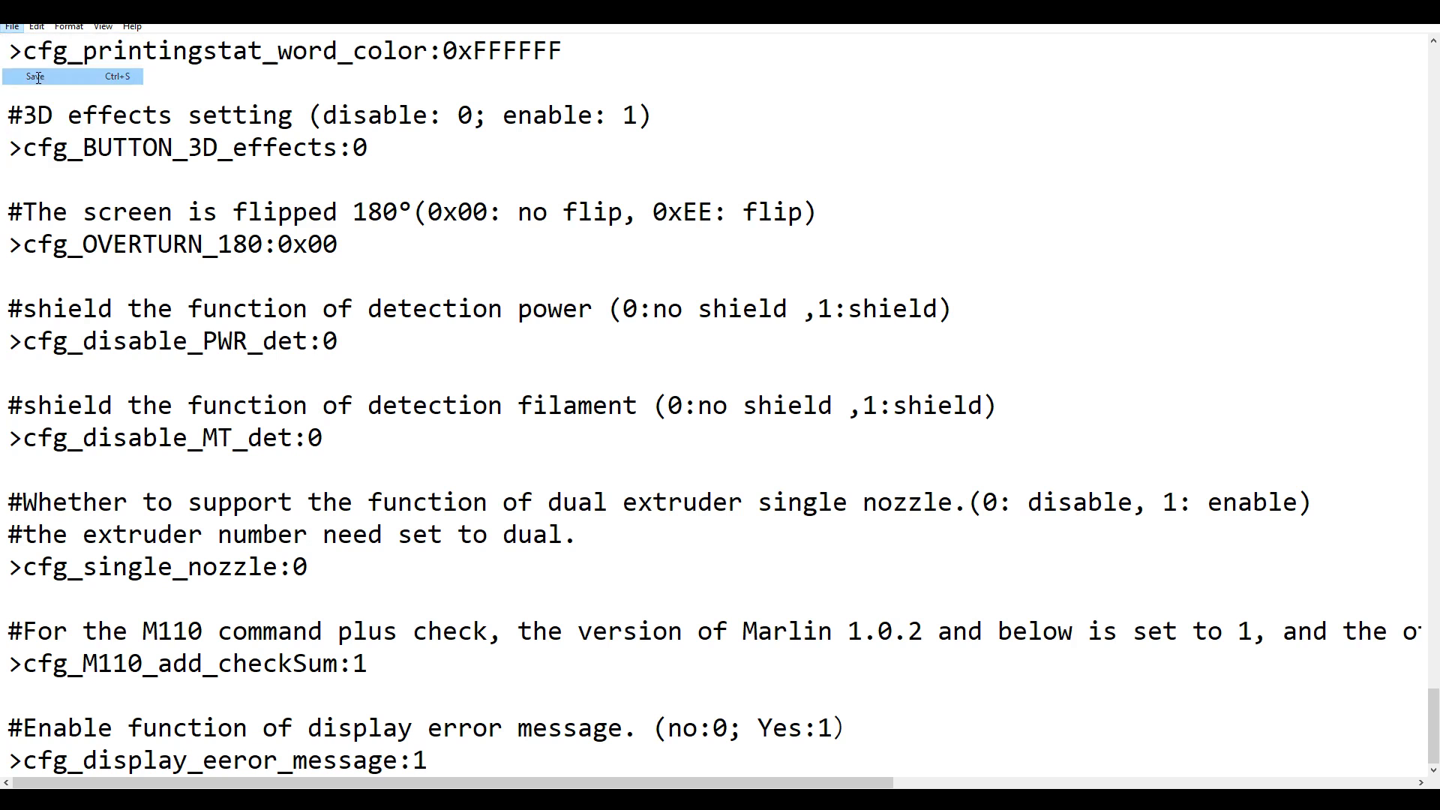
click(1425, 26)
drag(218, 256, 159, 167)
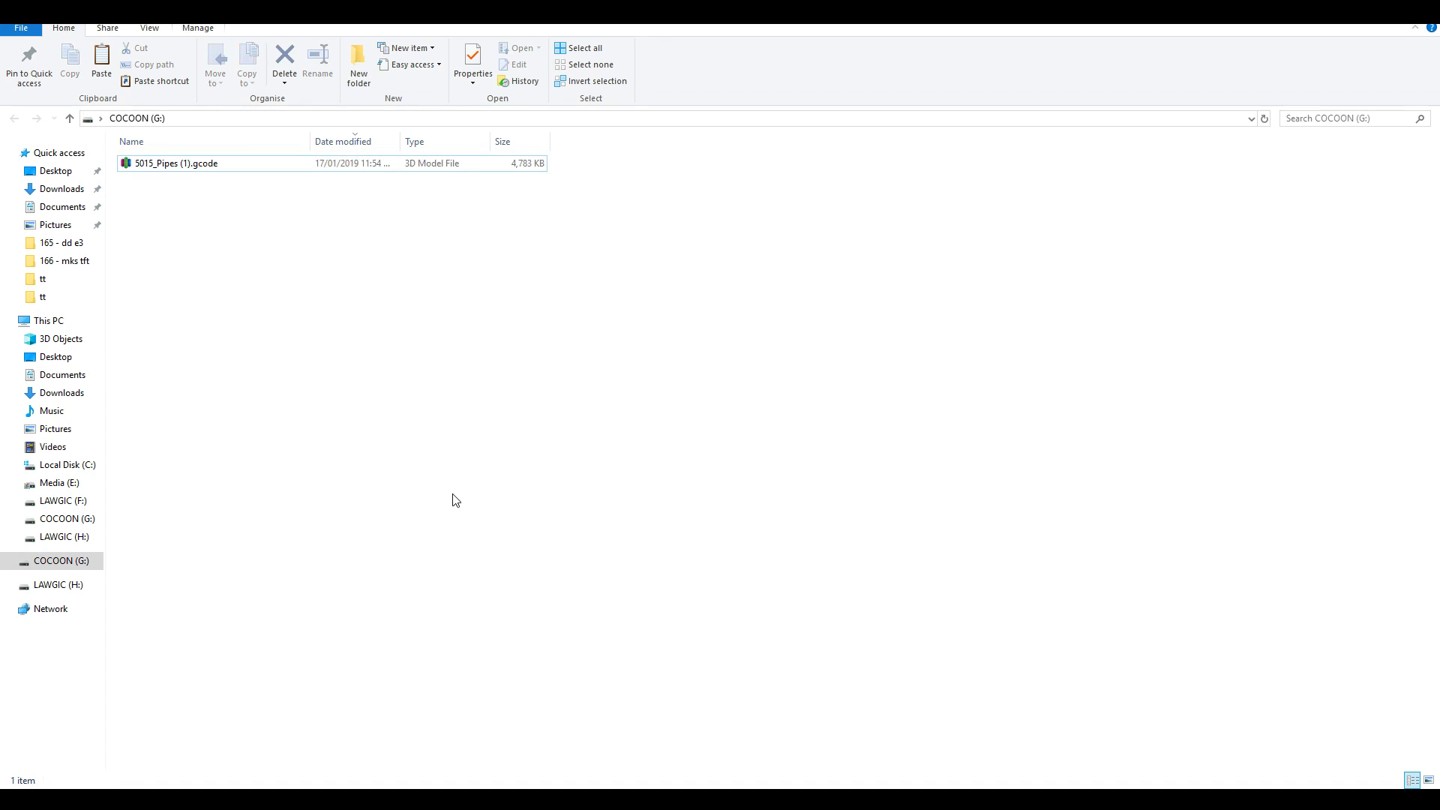
key(ctrl+v)
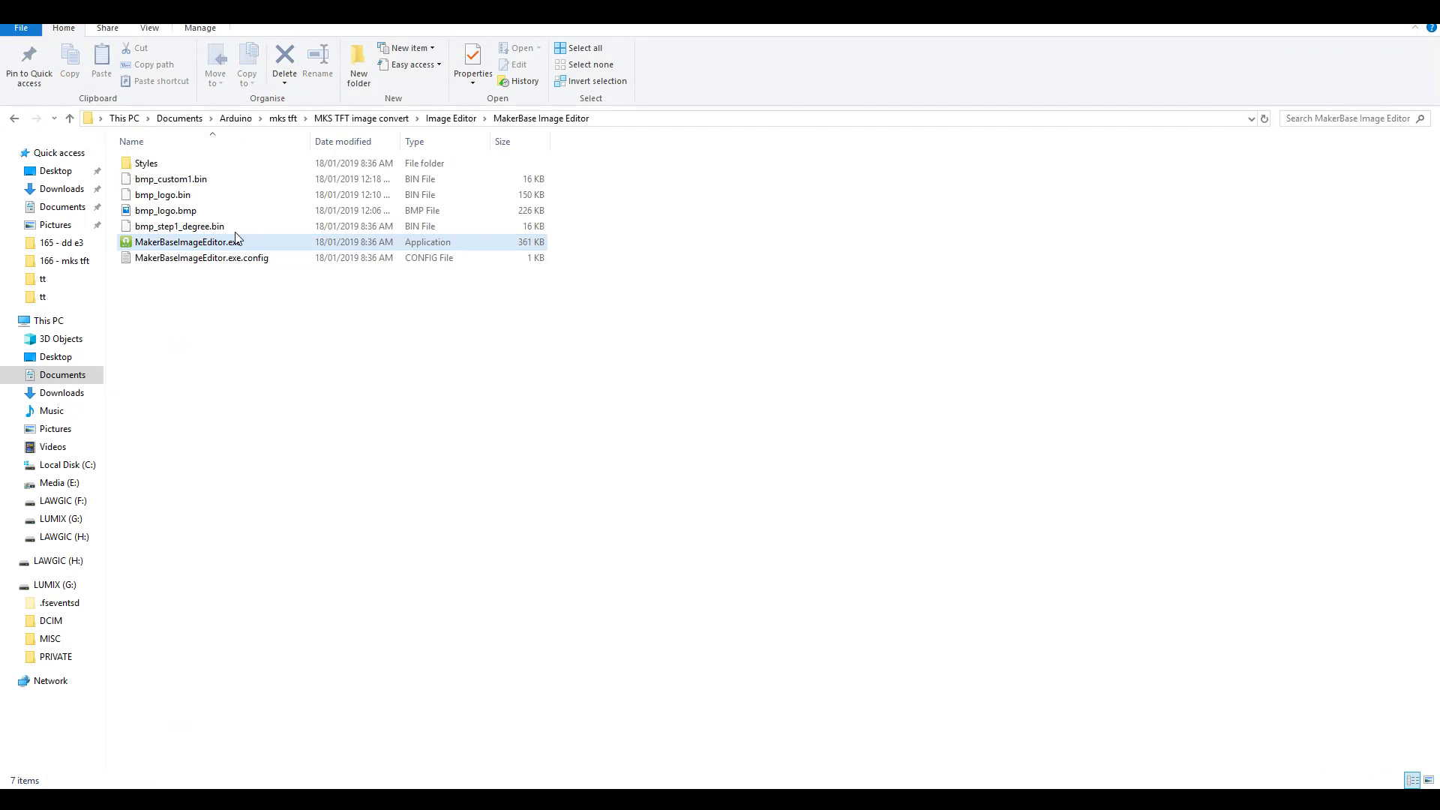
- Convert bmp_logo.bmp into a Logo-type bmp_logo.bin in MakerBase Image Editor and save it
double_click(225, 241)
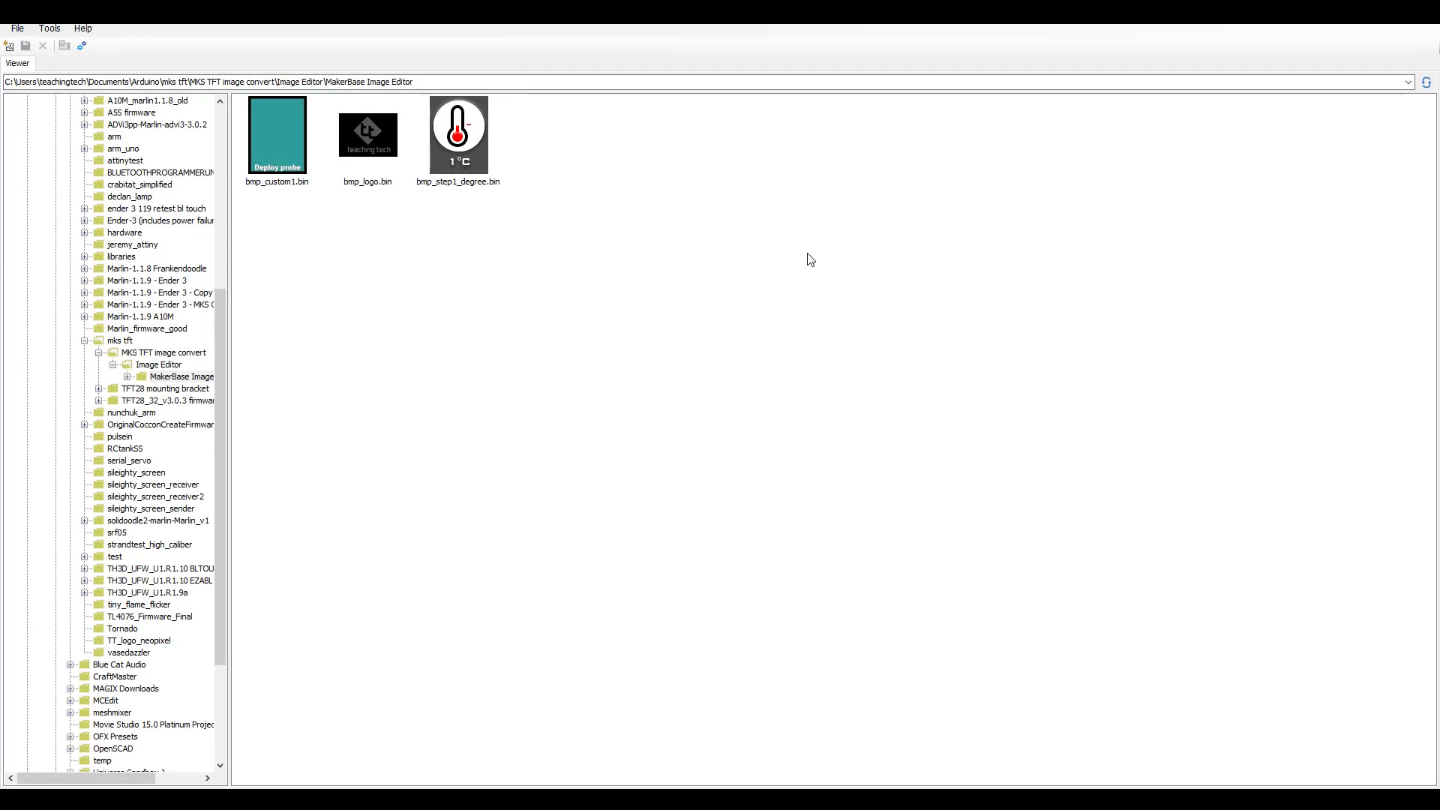
click(49, 28)
click(71, 62)
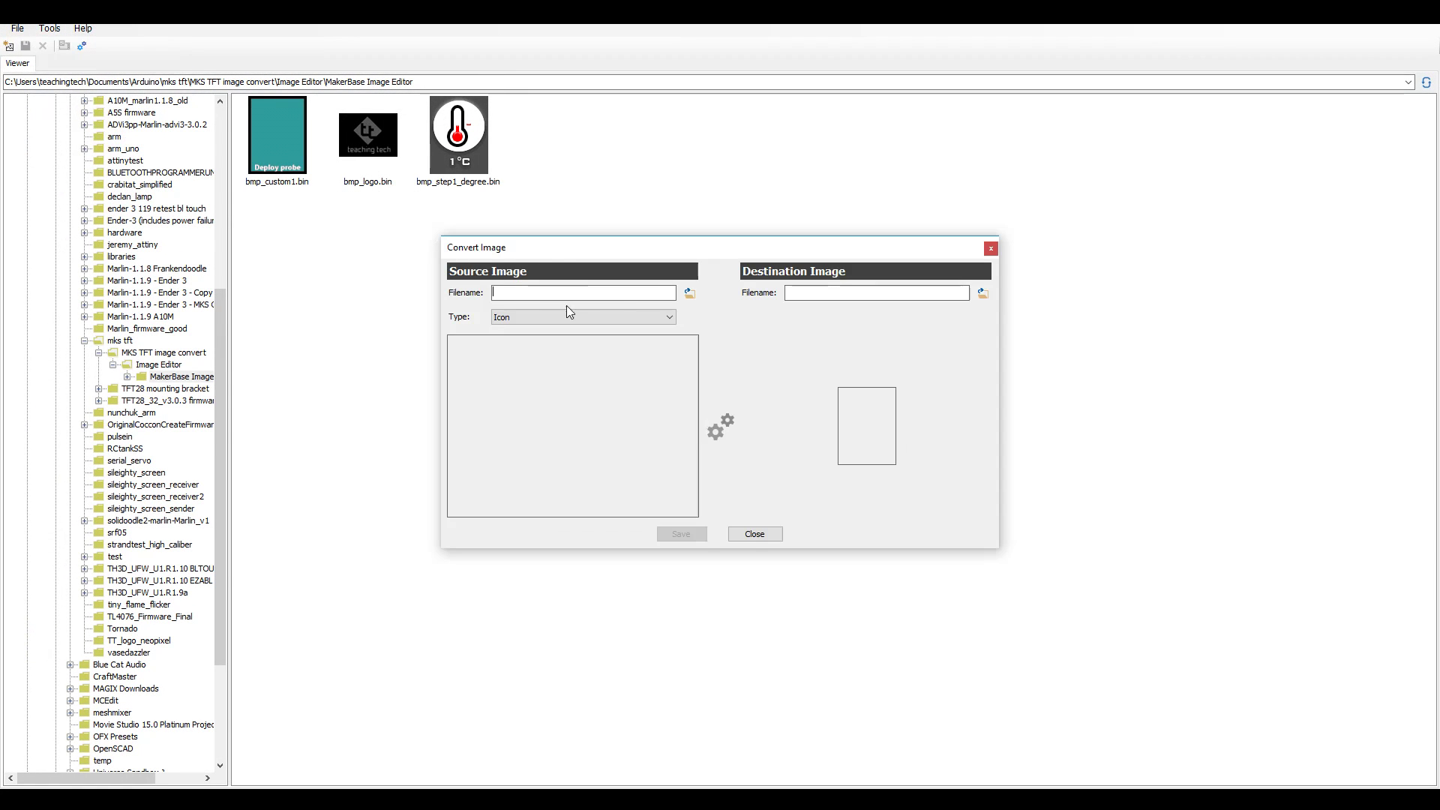
click(689, 293)
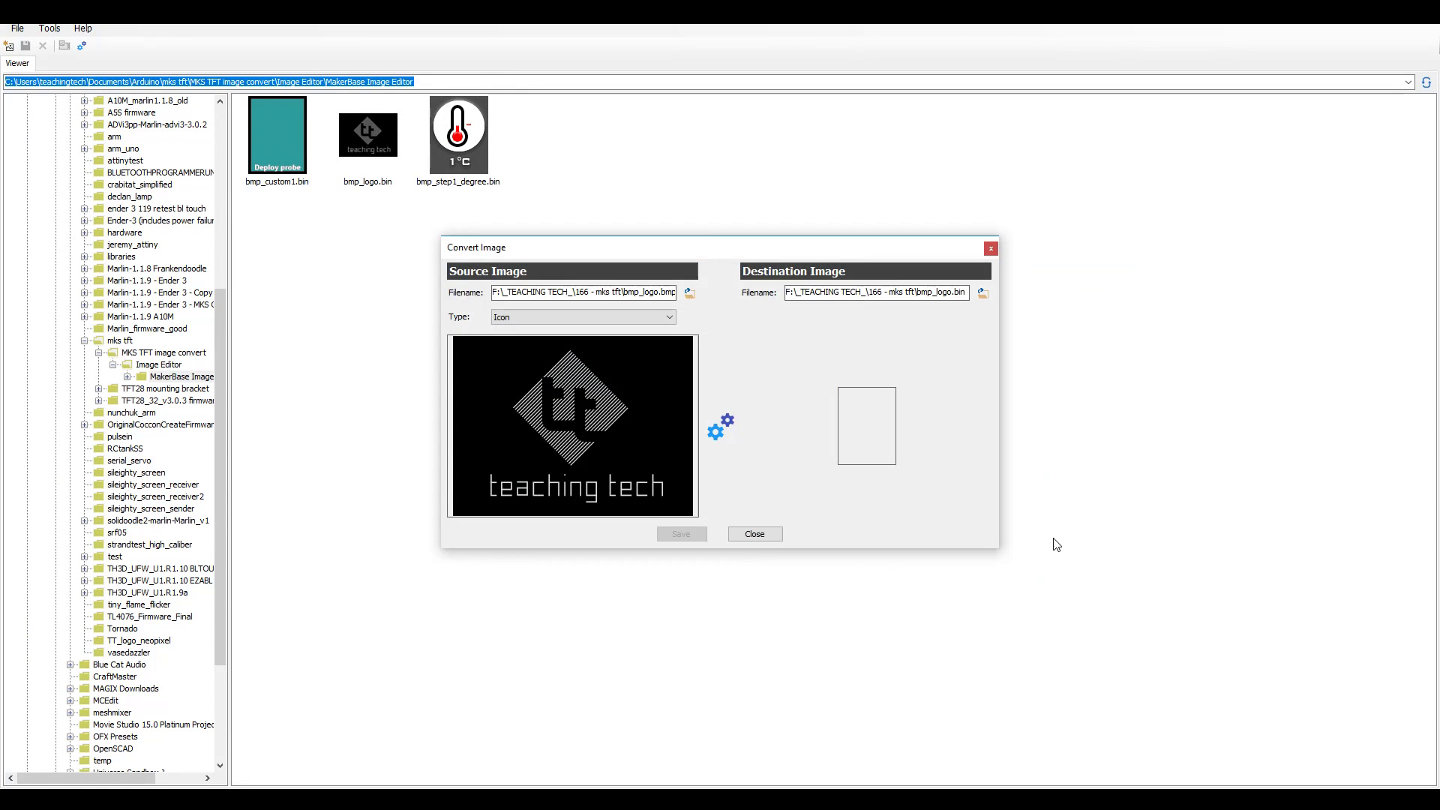
click(672, 318)
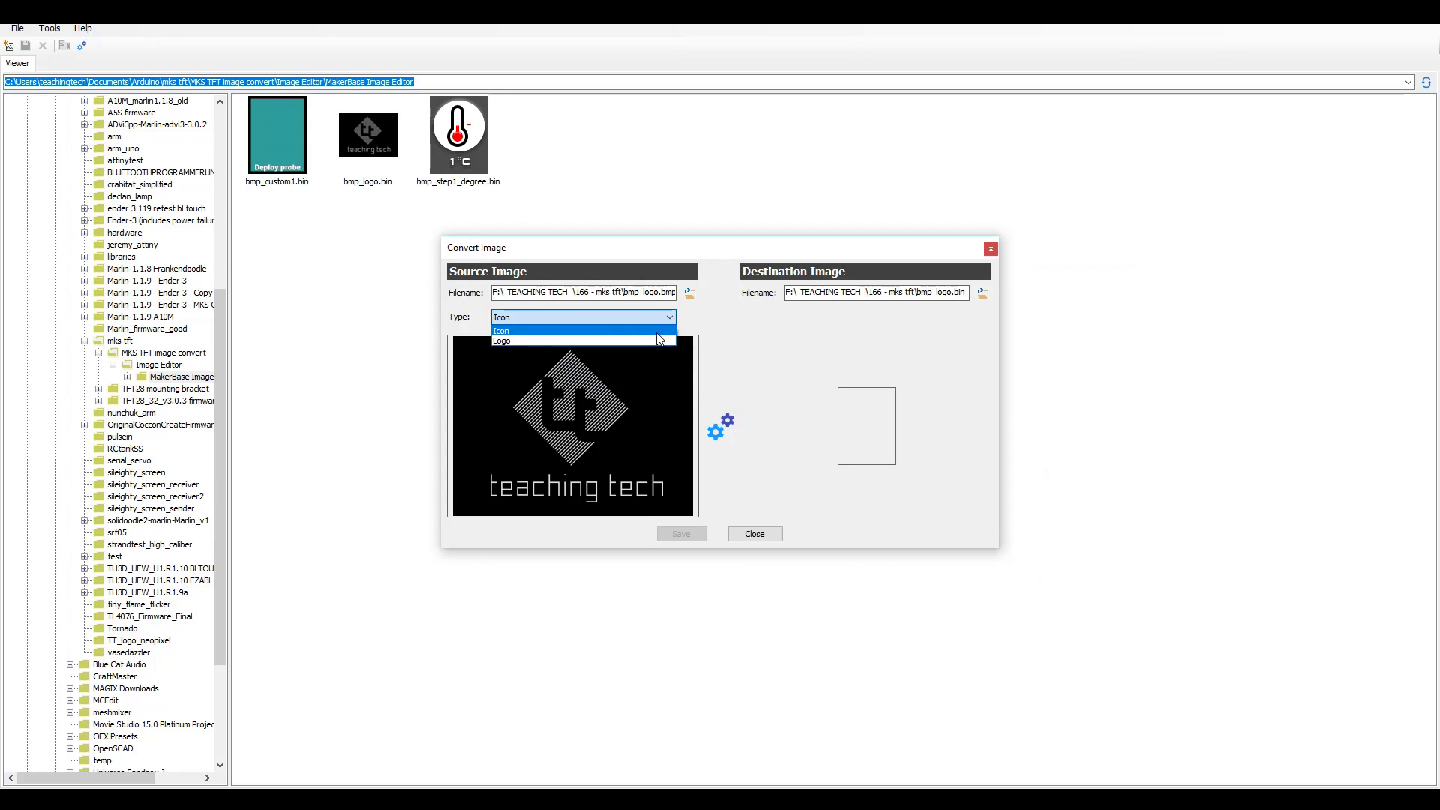
click(648, 334)
click(725, 414)
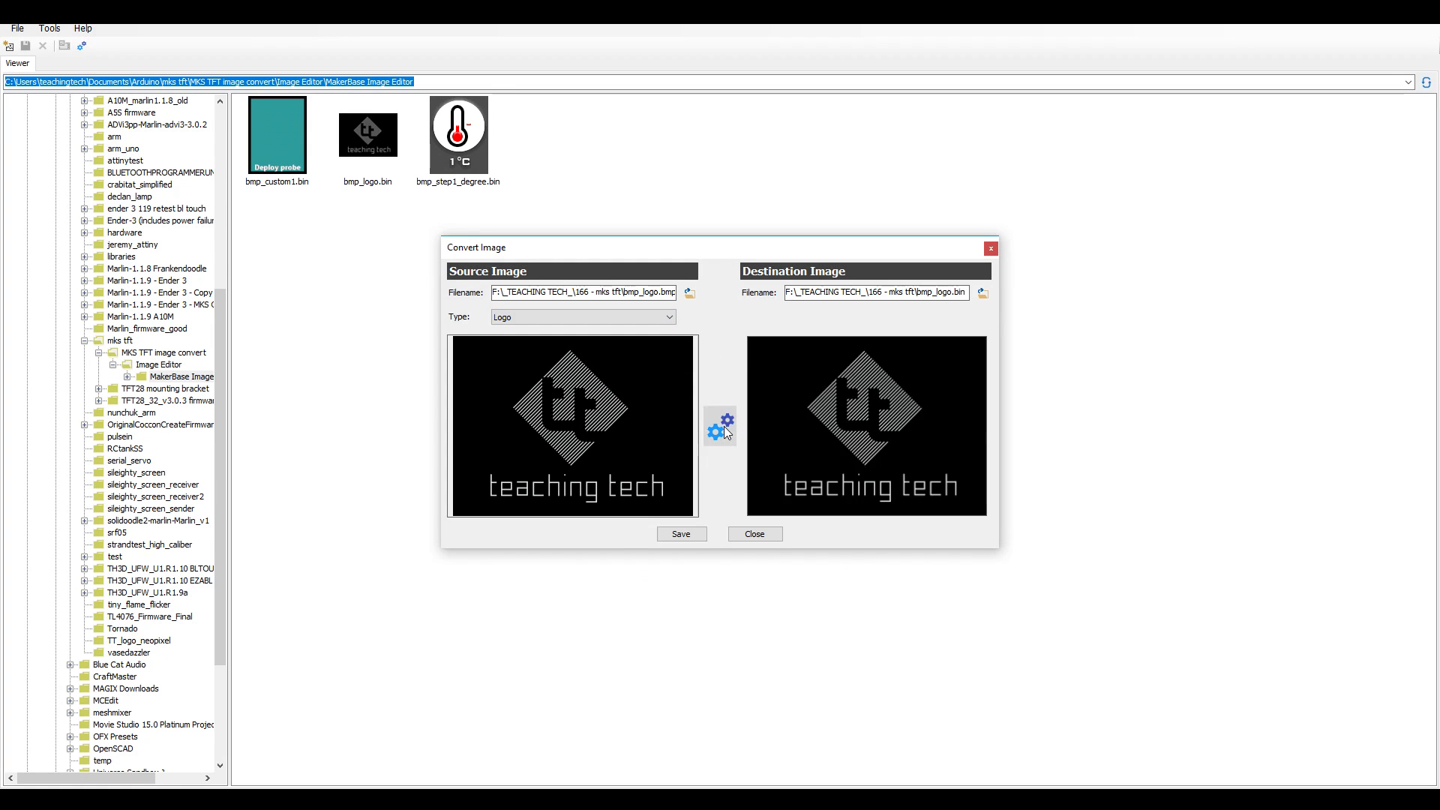
click(681, 534)
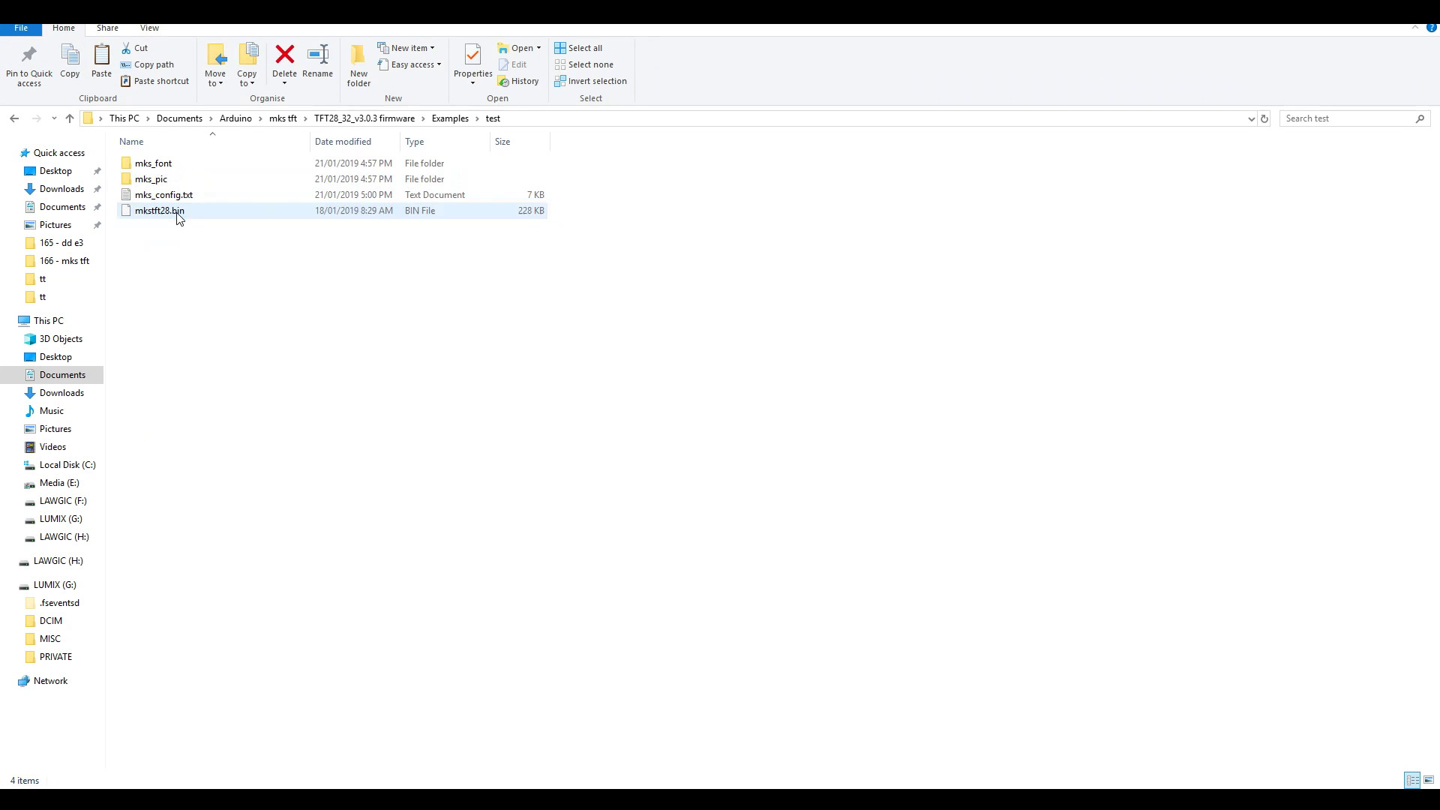
- Paste the new bmp_logo.bin into test's mks_pic folder, replacing the old file
click(289, 264)
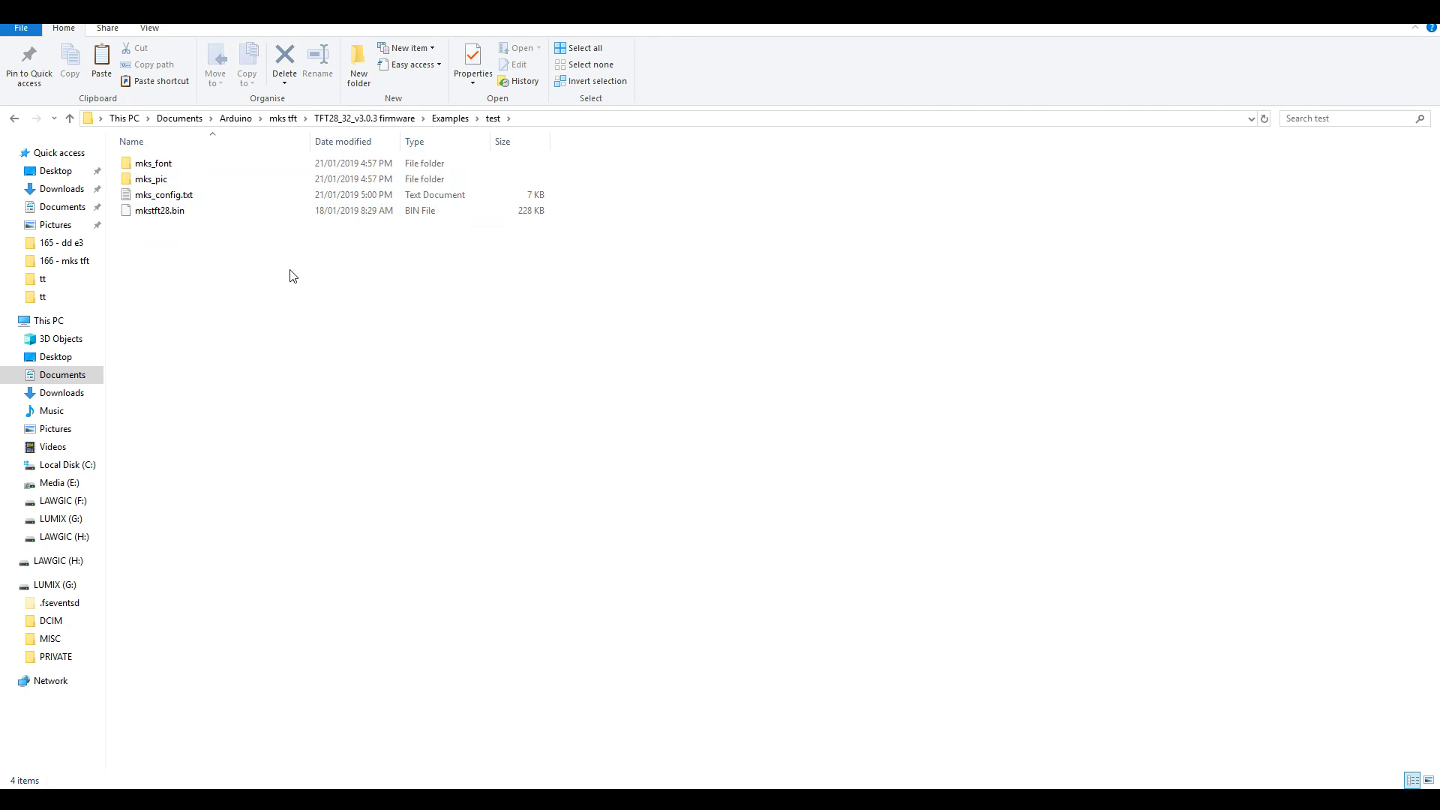
double_click(161, 180)
key(ctrl+v)
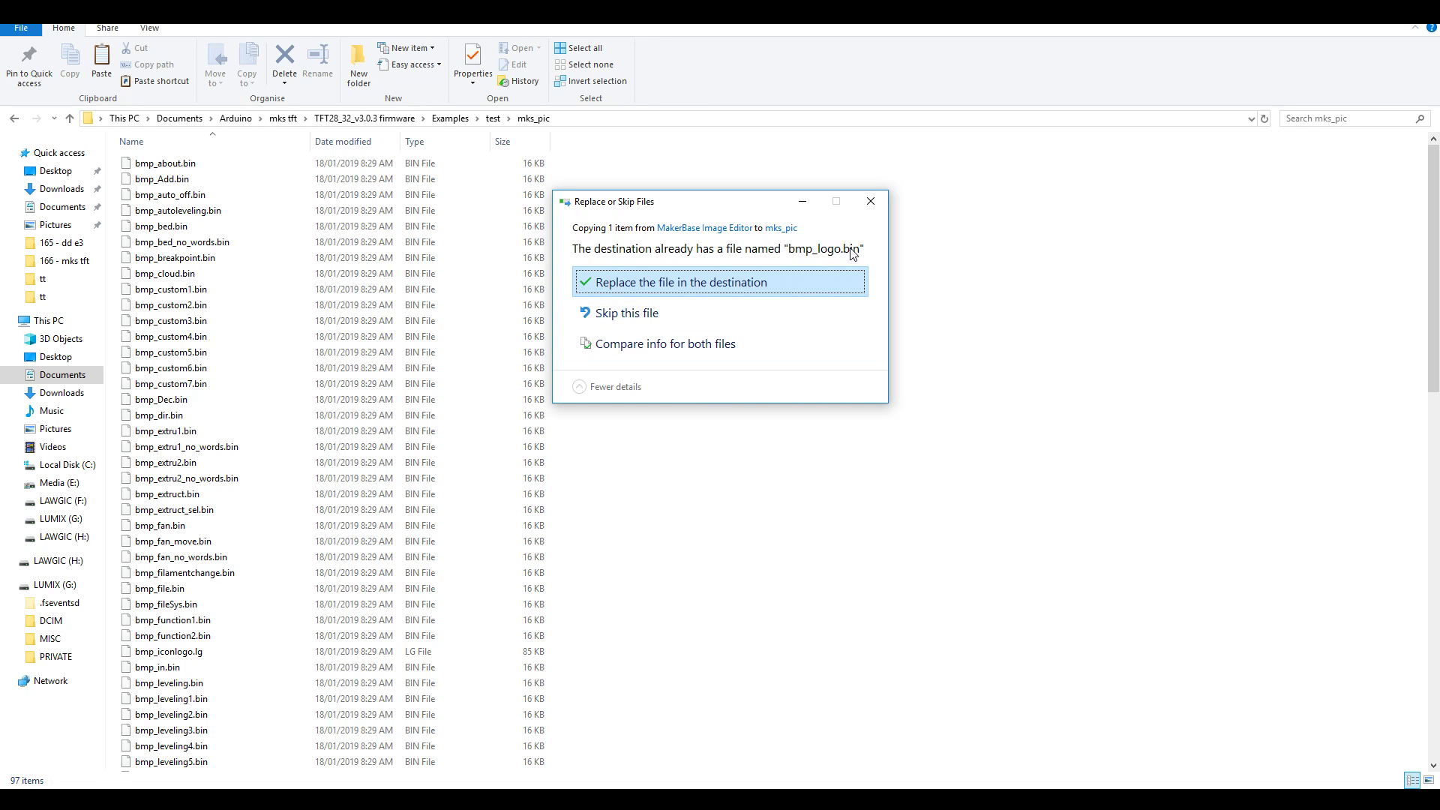
click(765, 280)
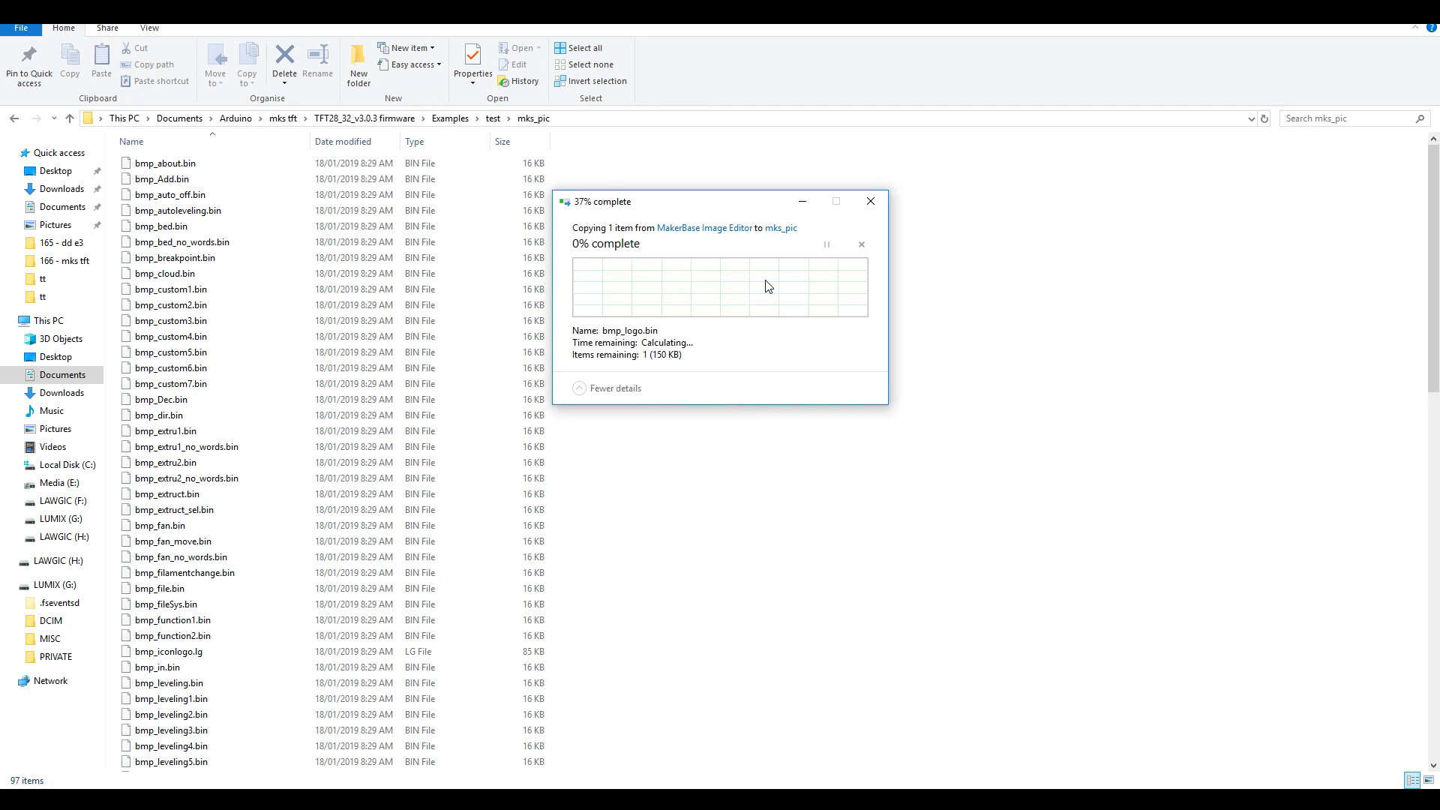
click(855, 446)
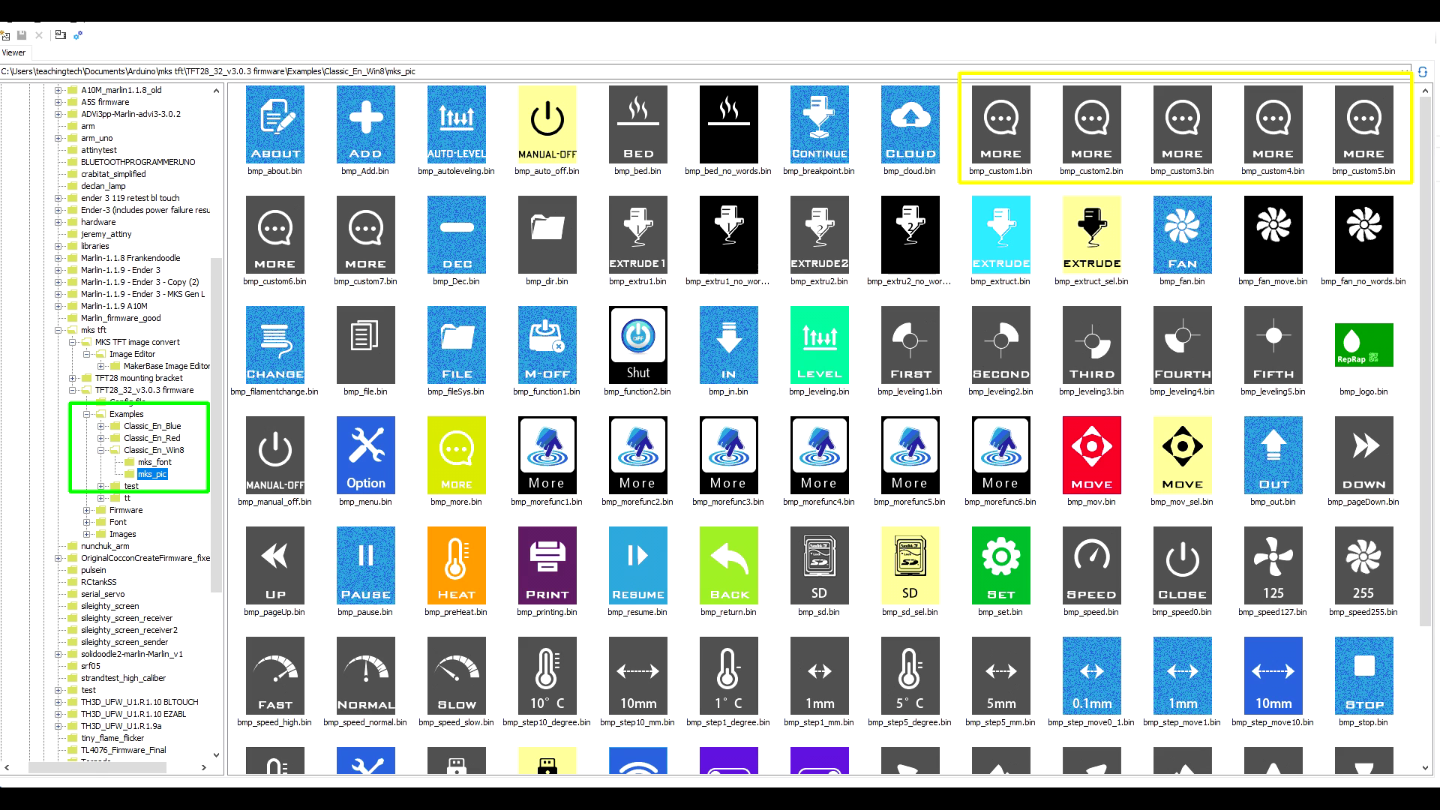
- Copy the bmp_custom1.bin button image to the clipboard
right_click(285, 151)
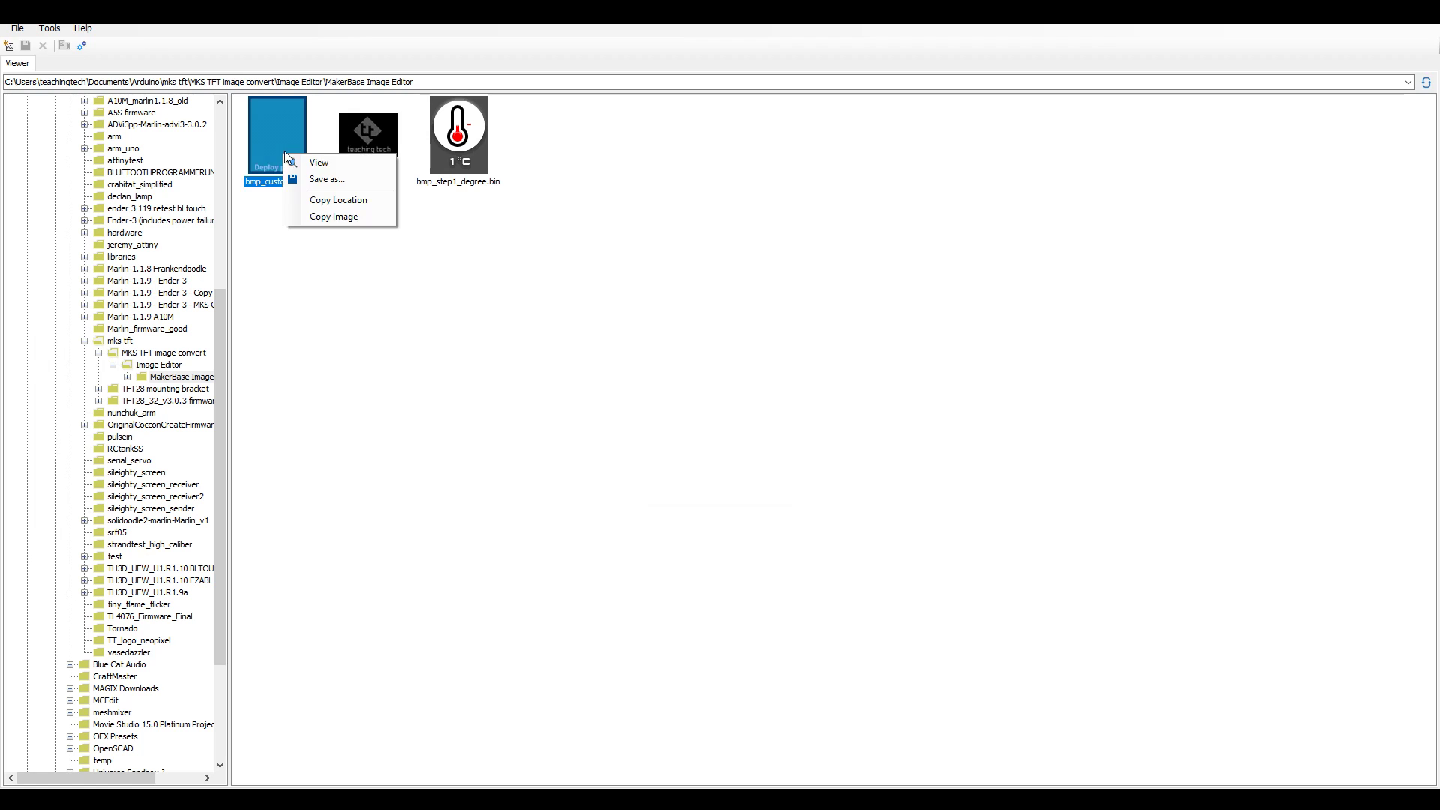
click(335, 218)
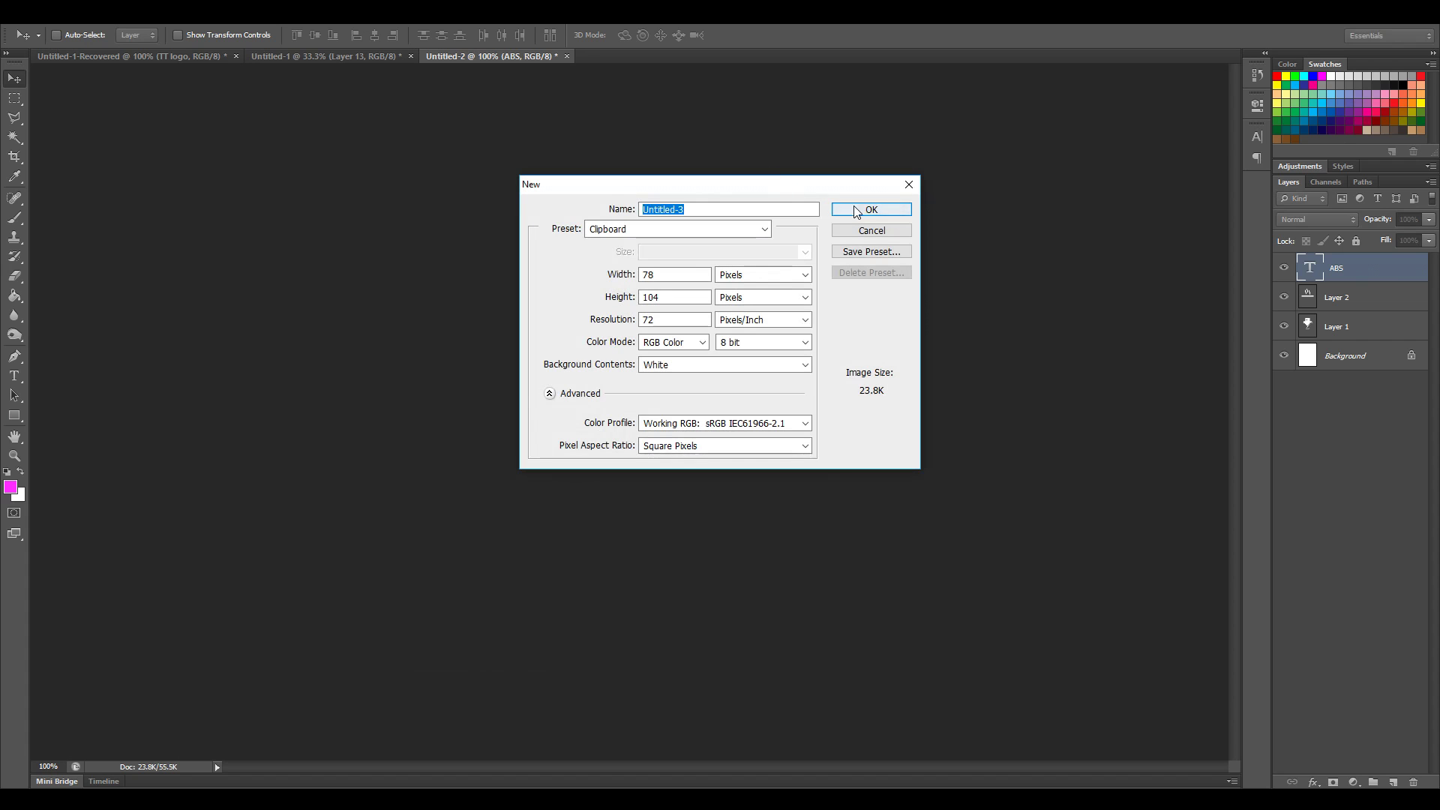
- Paste the Deploy probe image into a new 78 × 104 document, then inspect the ABS document's layers
click(861, 210)
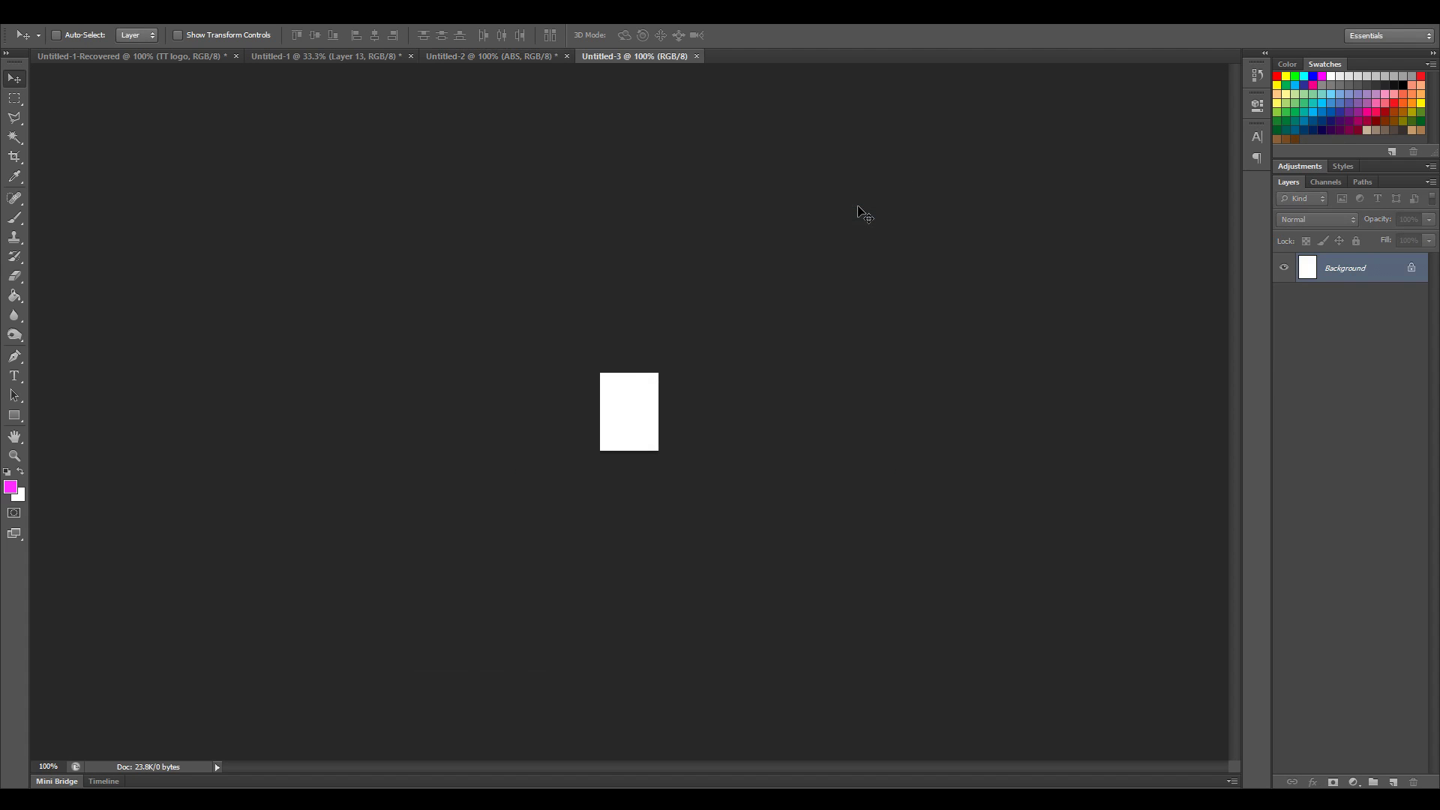
key(ctrl+v)
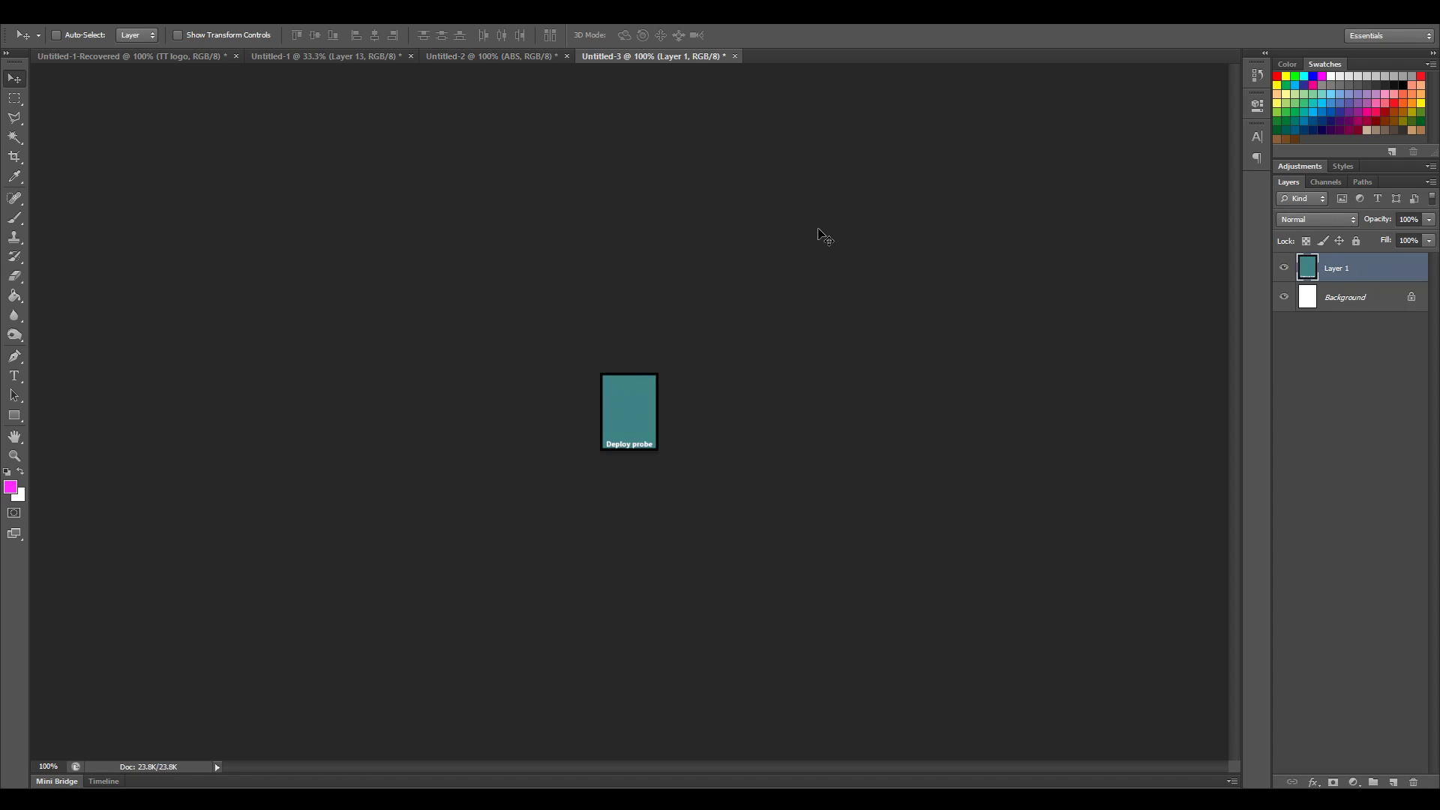
key(ctrl+shift+Tab)
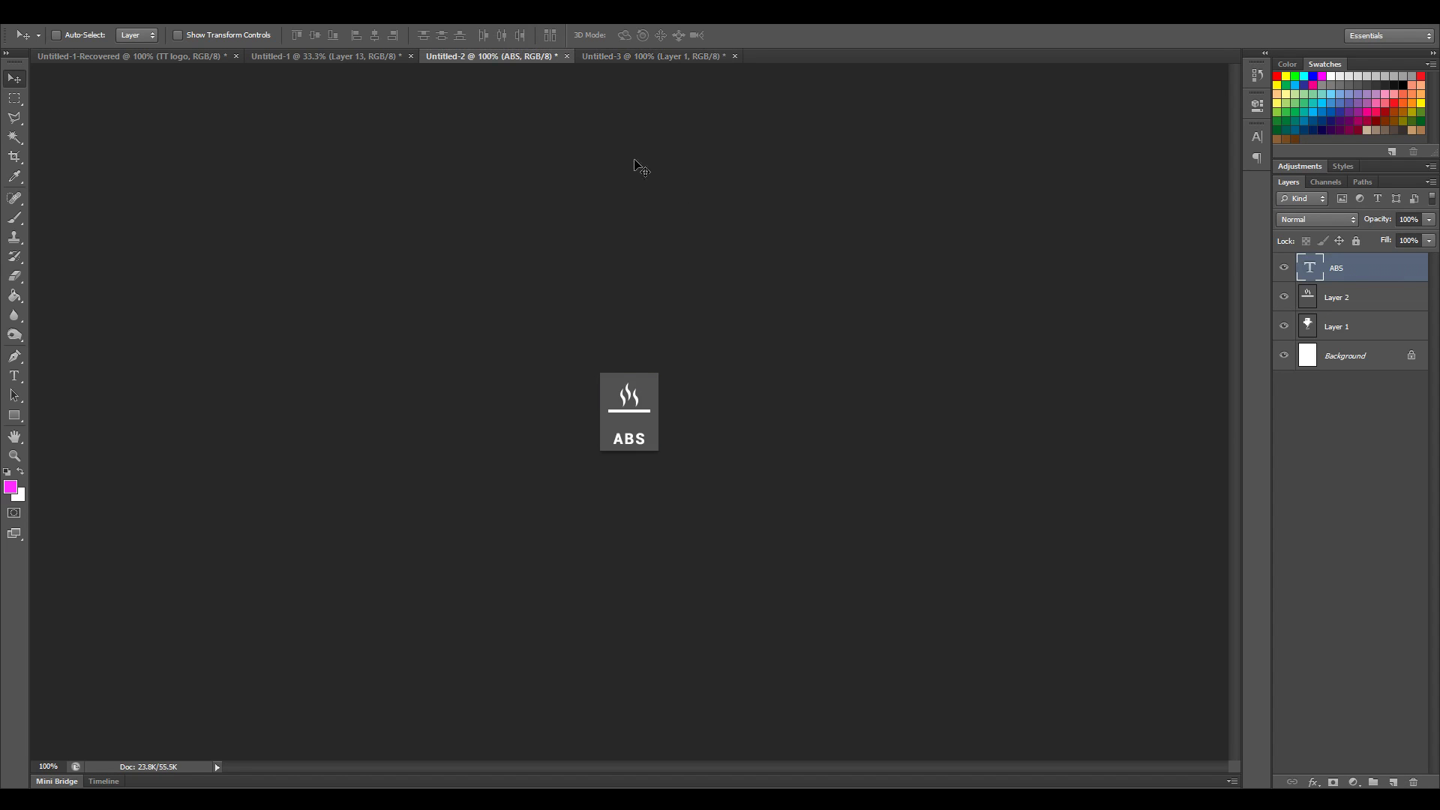
click(1284, 268)
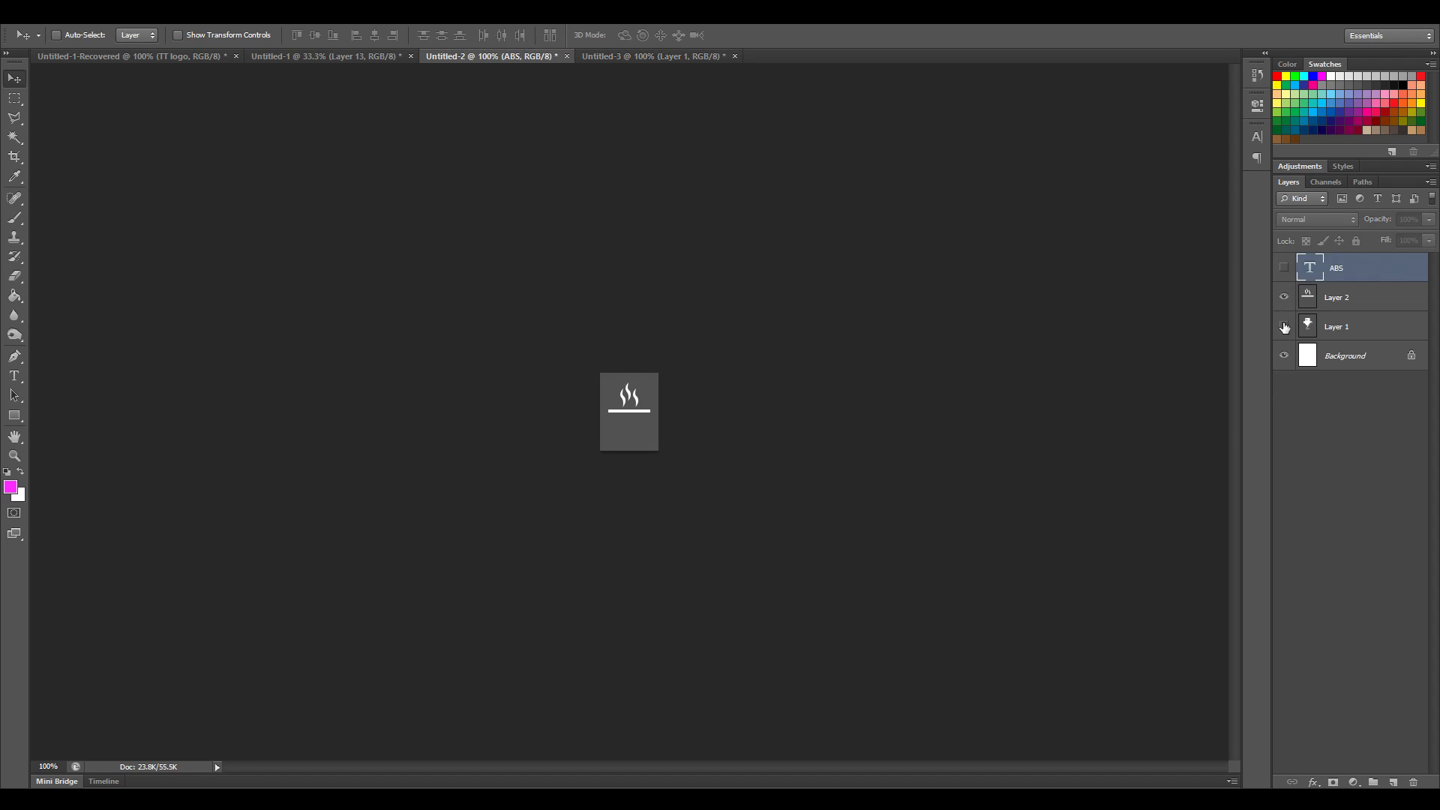
click(1284, 298)
click(1284, 300)
click(1285, 268)
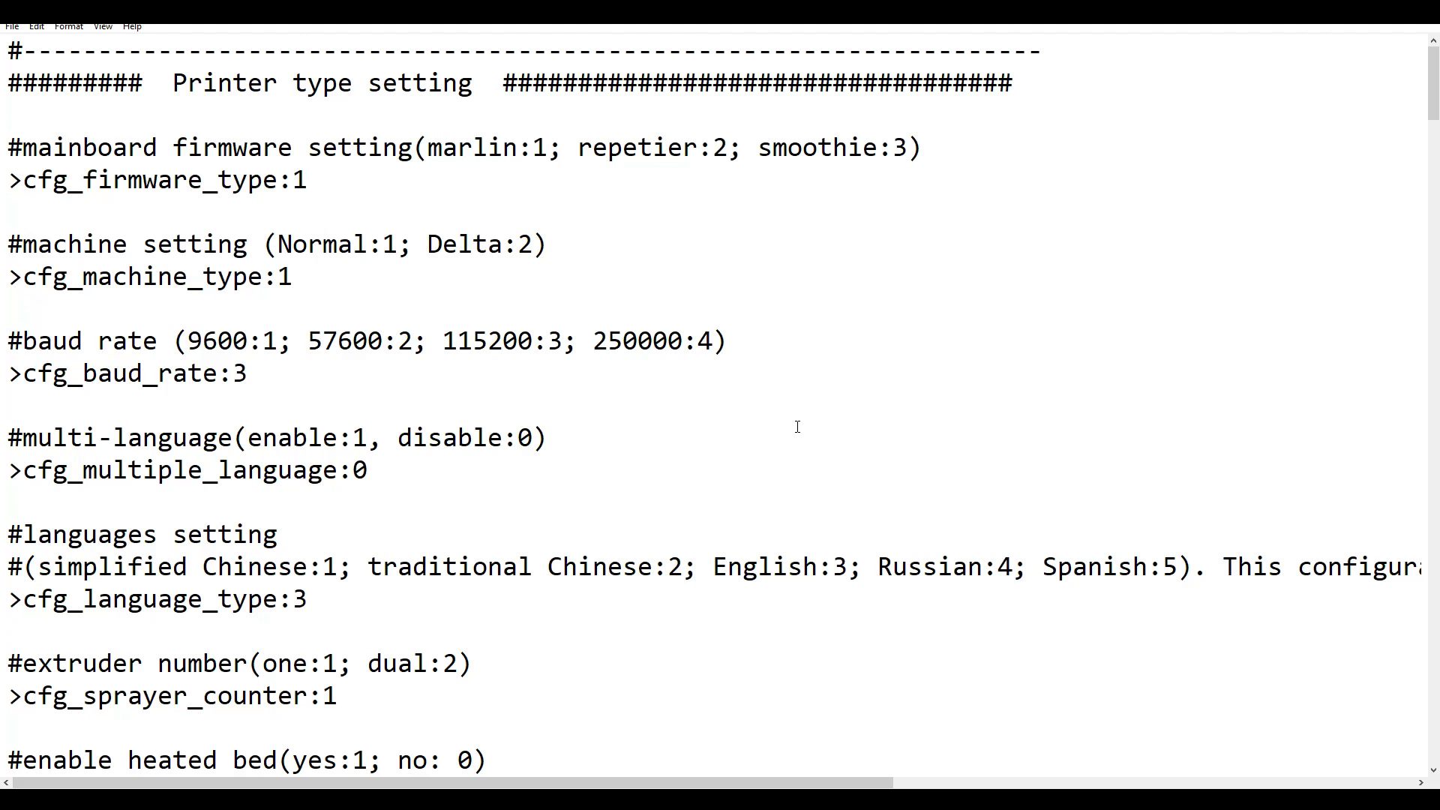
scroll(794, 421, down, 10)
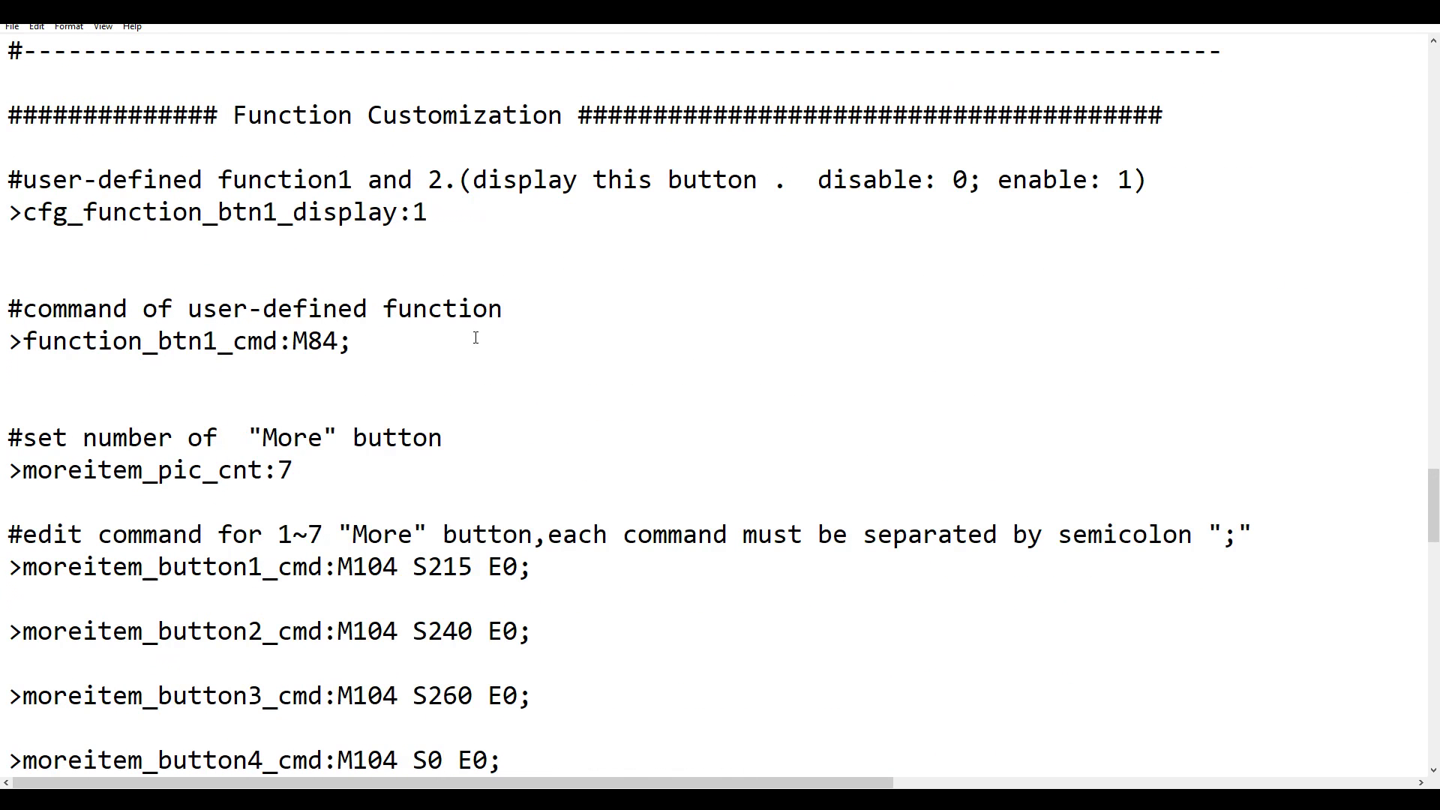
drag(280, 463, 290, 463)
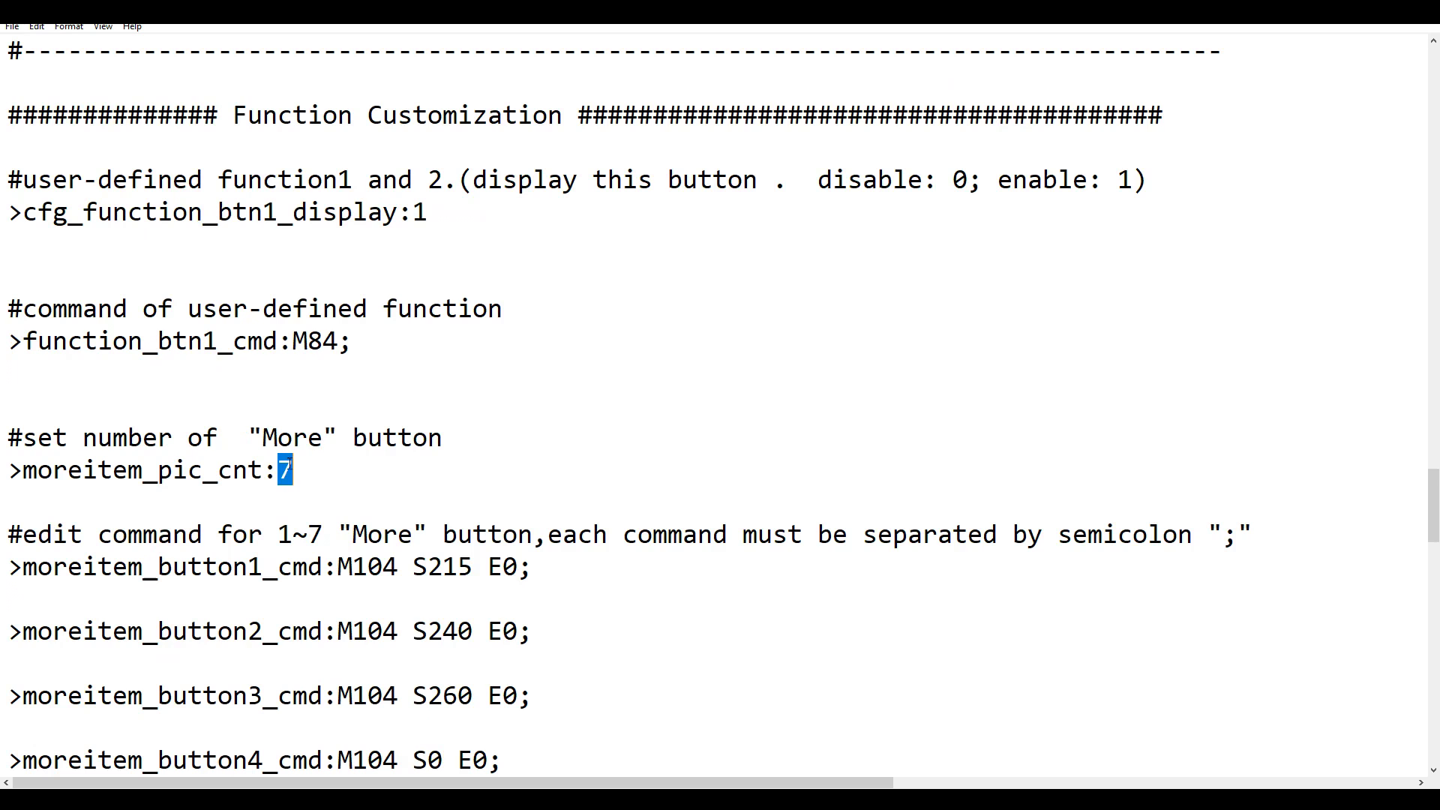
click(335, 467)
scroll(557, 444, down, 4)
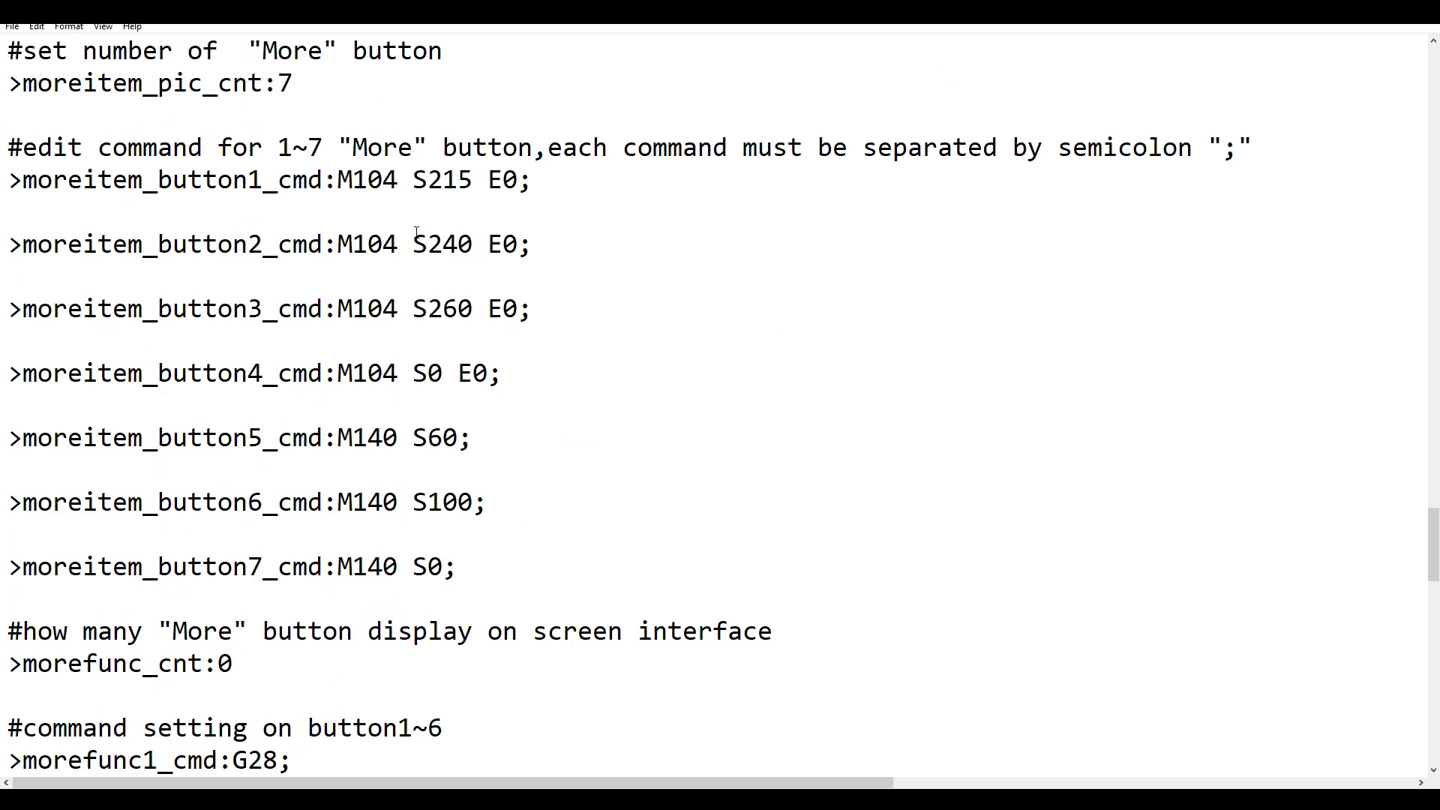
drag(339, 180, 513, 179)
click(552, 177)
drag(340, 245, 513, 247)
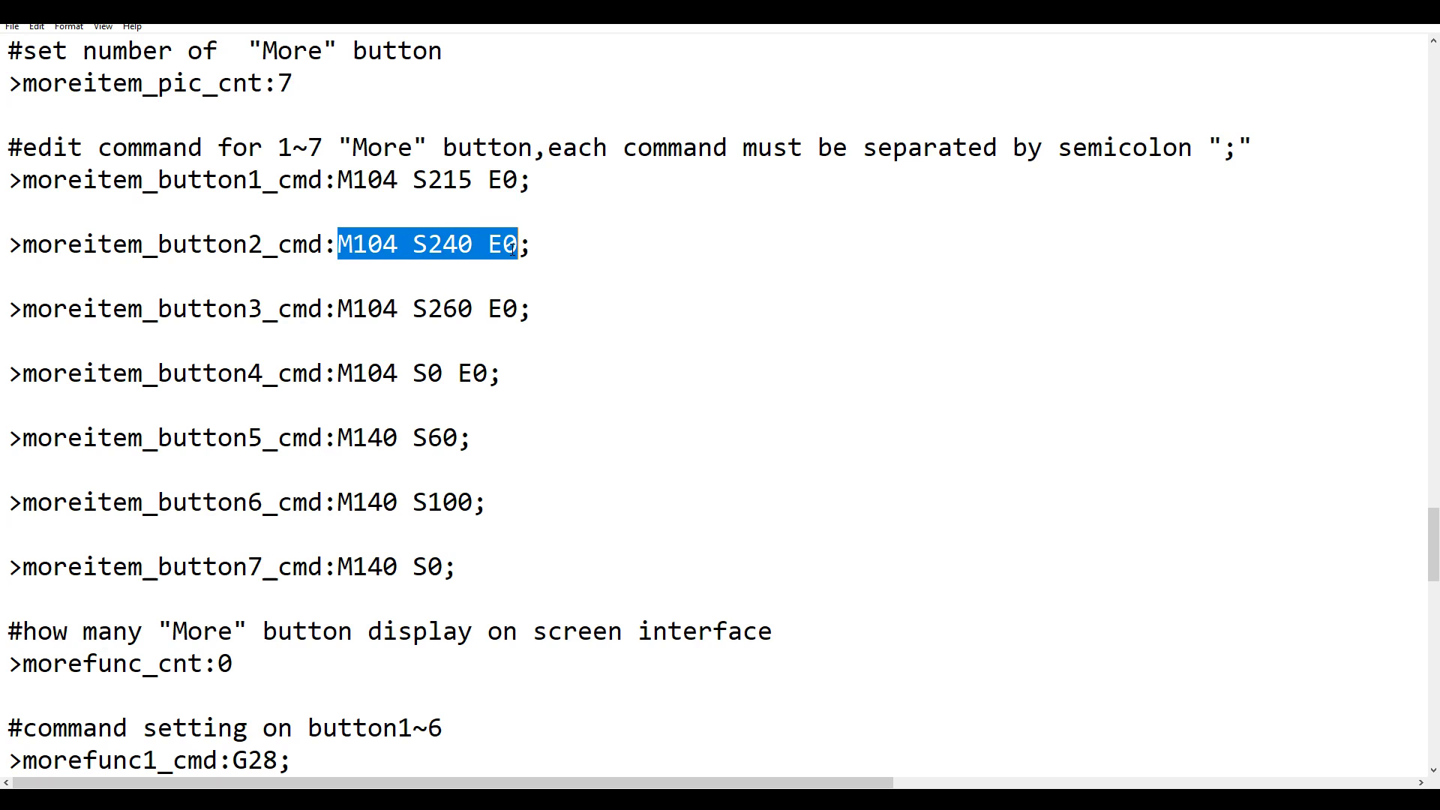
click(529, 246)
drag(337, 310, 518, 310)
click(529, 310)
drag(341, 372, 492, 373)
click(548, 398)
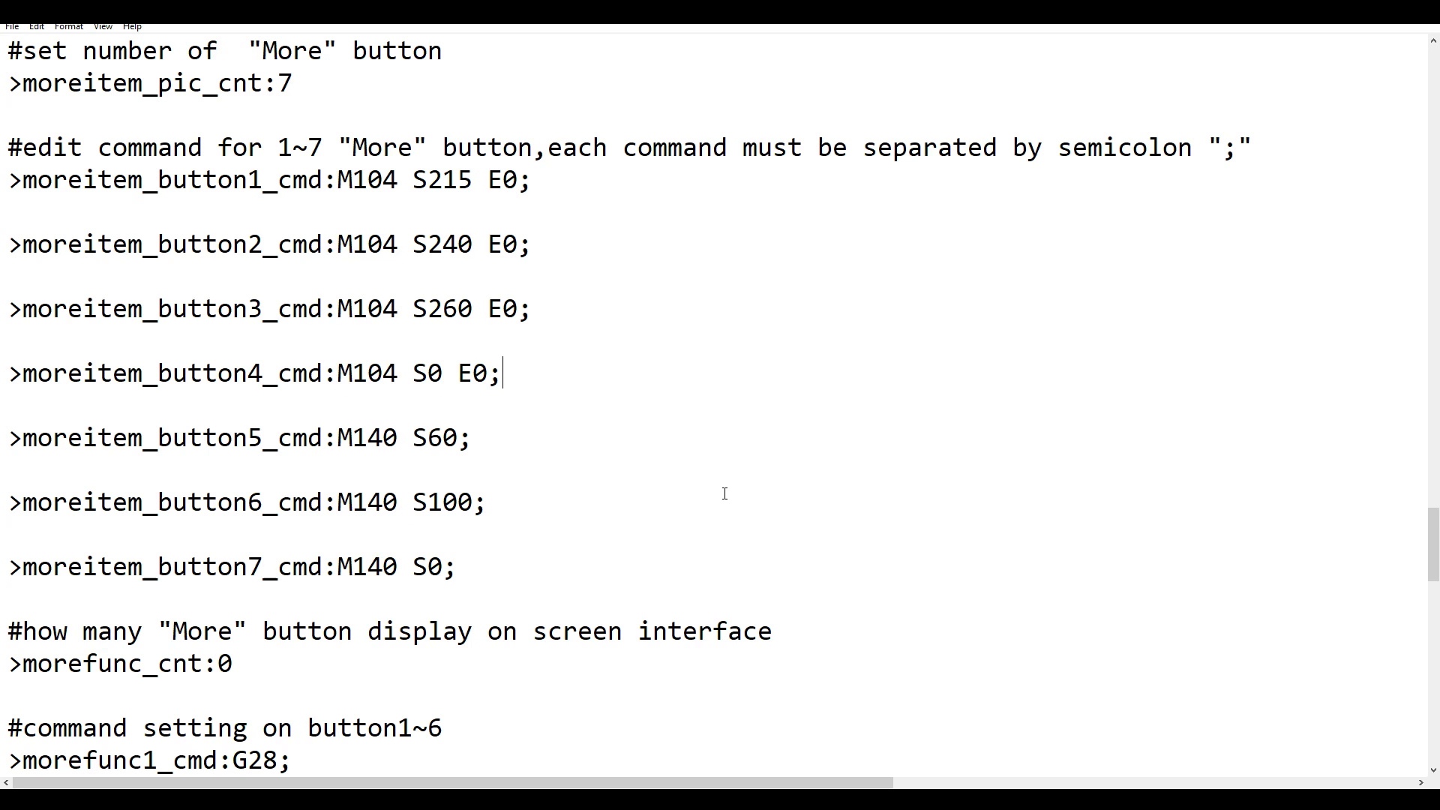
scroll(724, 493, down, 6)
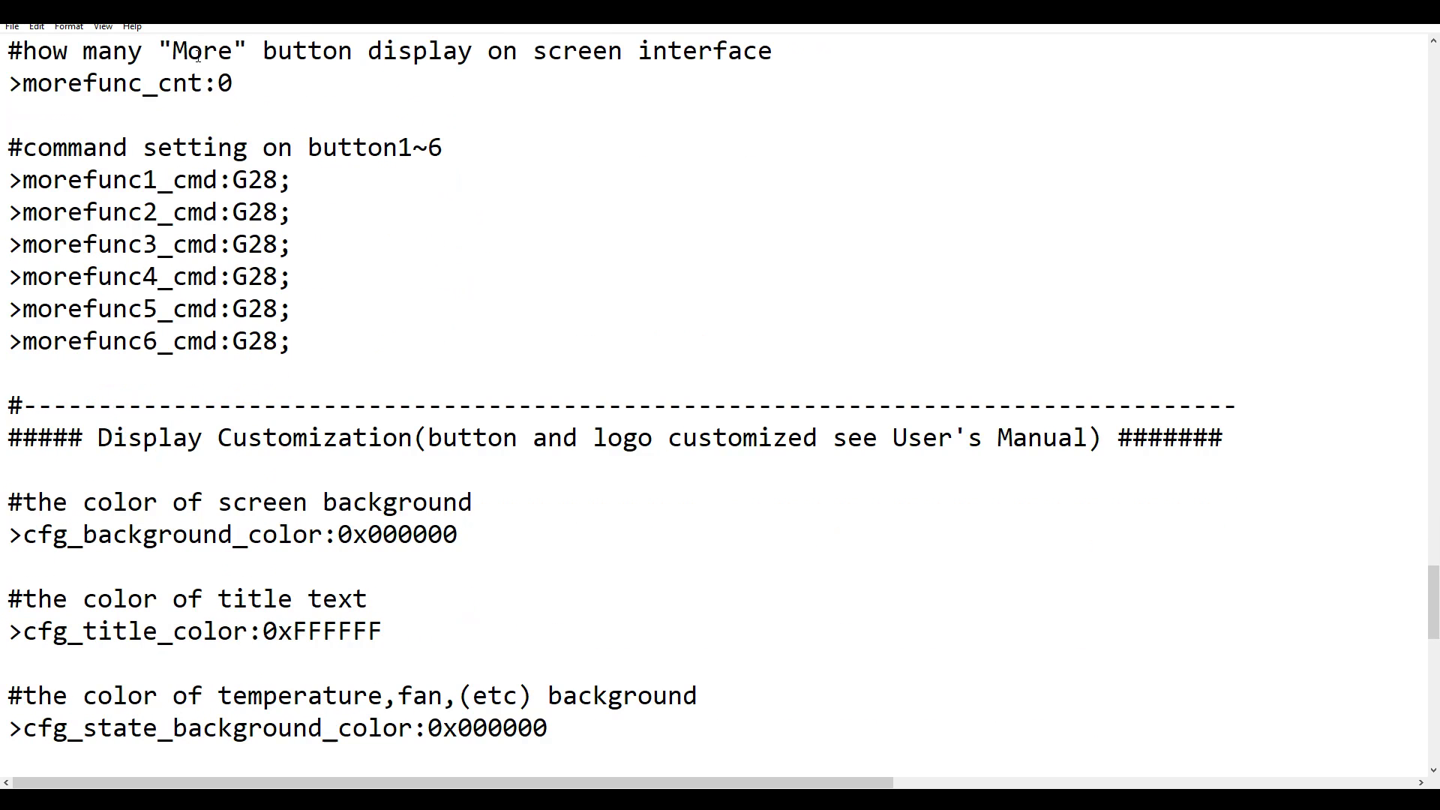